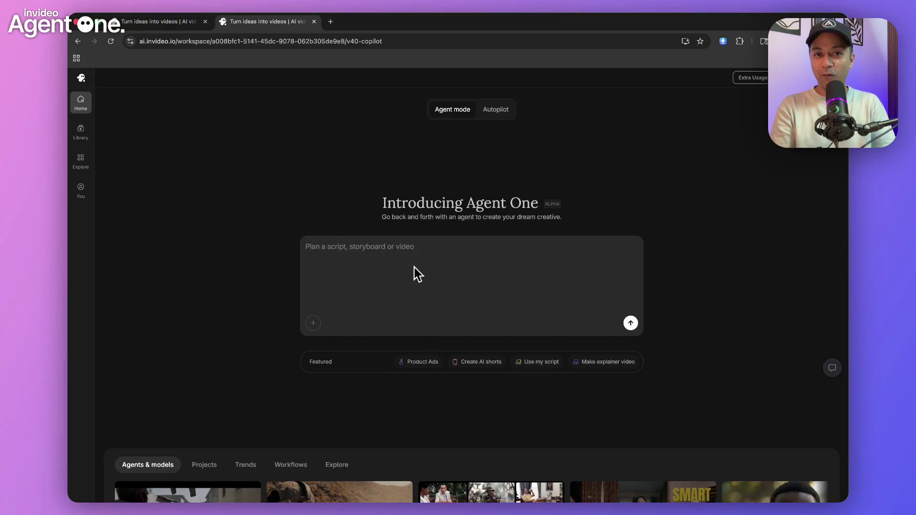
Enter the wakeup owl coffee TV commercial brief, covering logo, cubicle scene, FPV coffee-making storyboard and VFX text, as the agent prompt and review it.
key(ctrl+v)
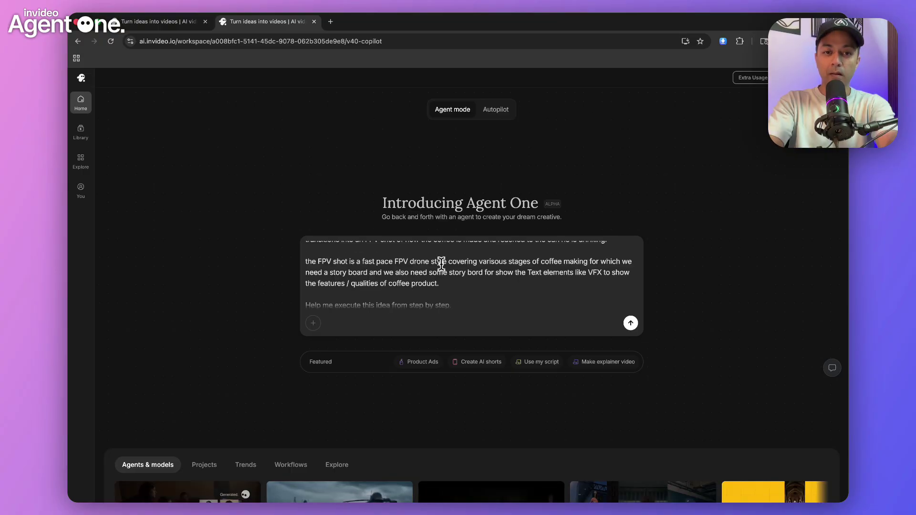
scroll(435, 261, up, 5)
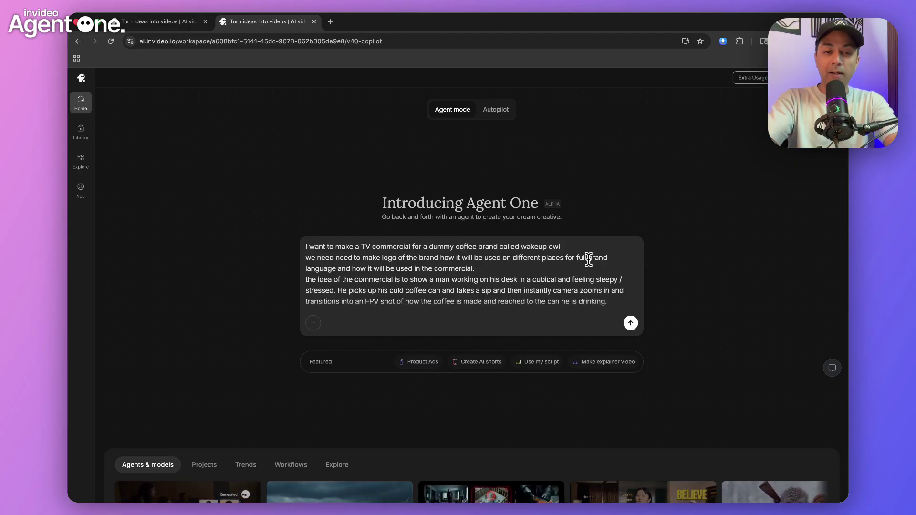
scroll(518, 288, down, 2)
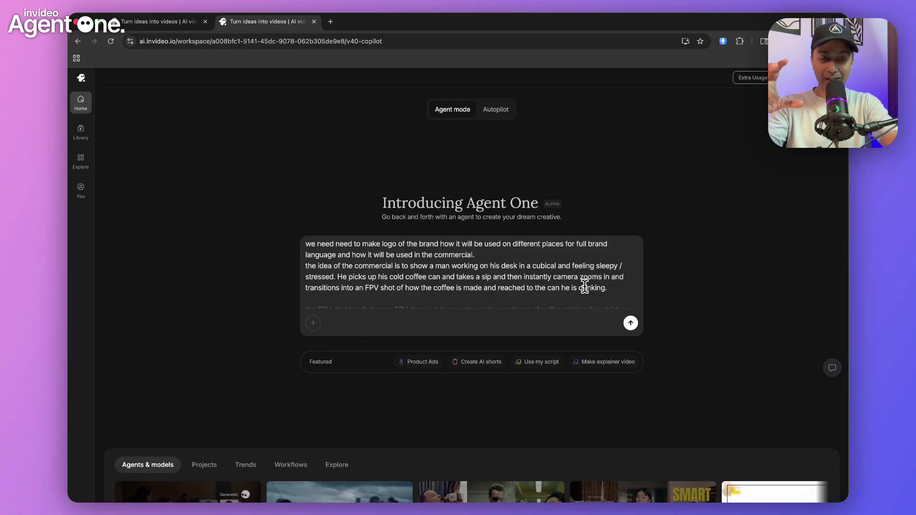
scroll(584, 286, down, 1)
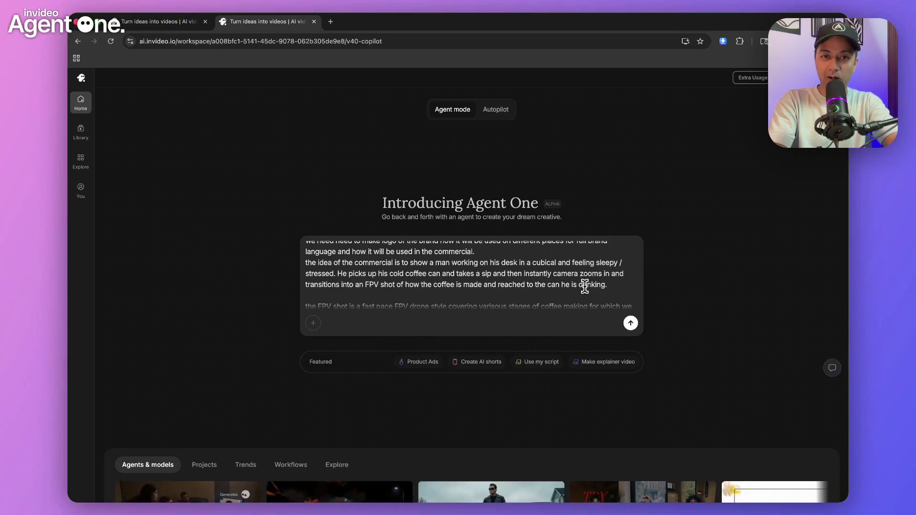
scroll(528, 272, down, 4)
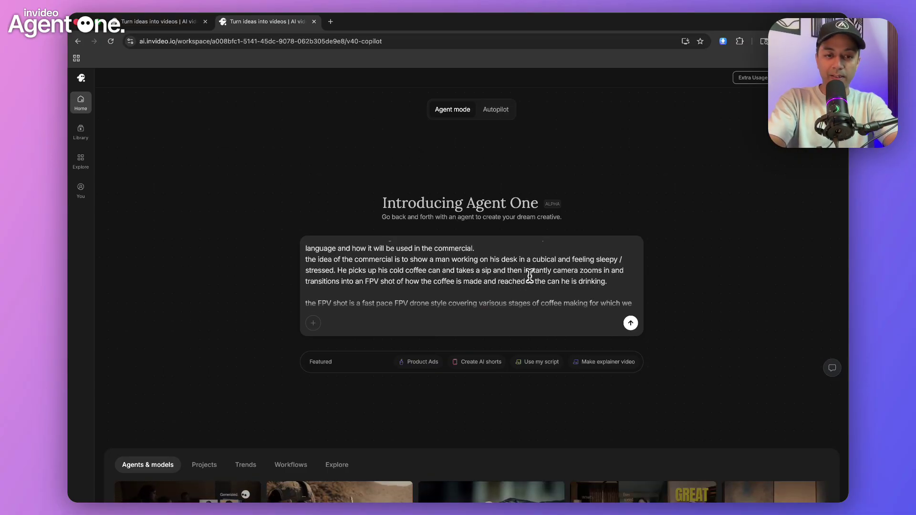
scroll(330, 265, down, 2)
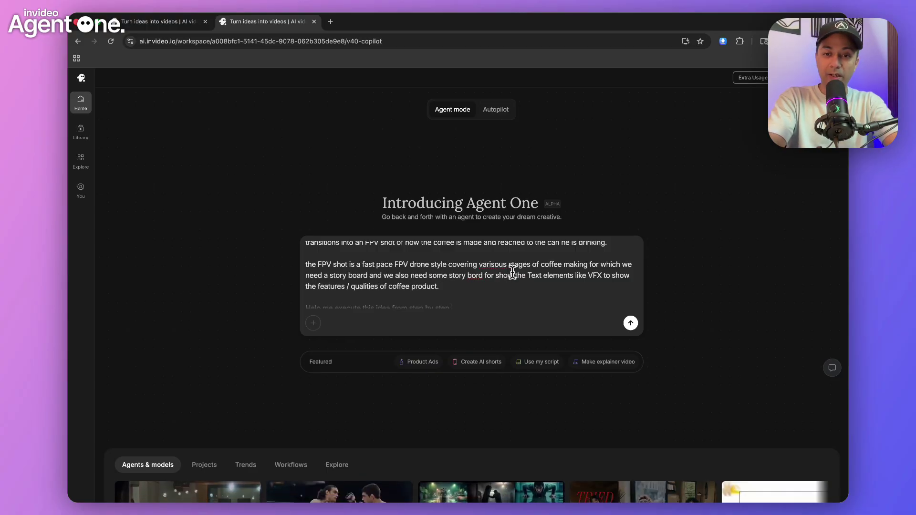
scroll(512, 272, down, 1)
scroll(512, 272, down, 1)
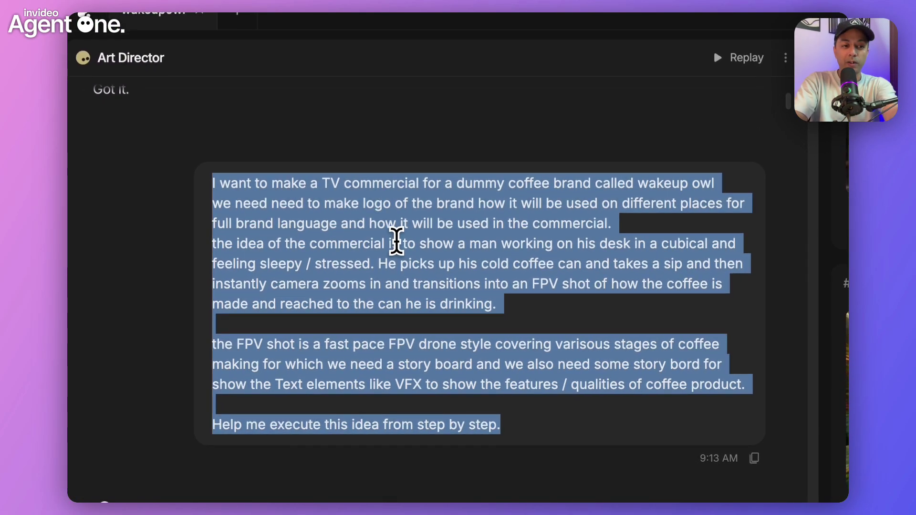
Read the Art Director's clarifying questions, the answers on duration, platform, tone, style and owl, and the execution roadmap in the wakeupowl project chat.
scroll(395, 243, down, 2)
scroll(396, 241, down, 5)
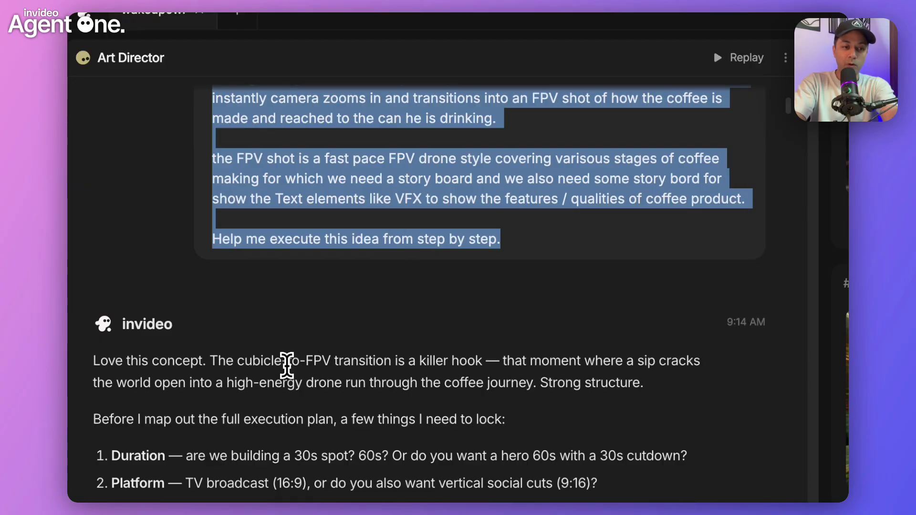
click(284, 367)
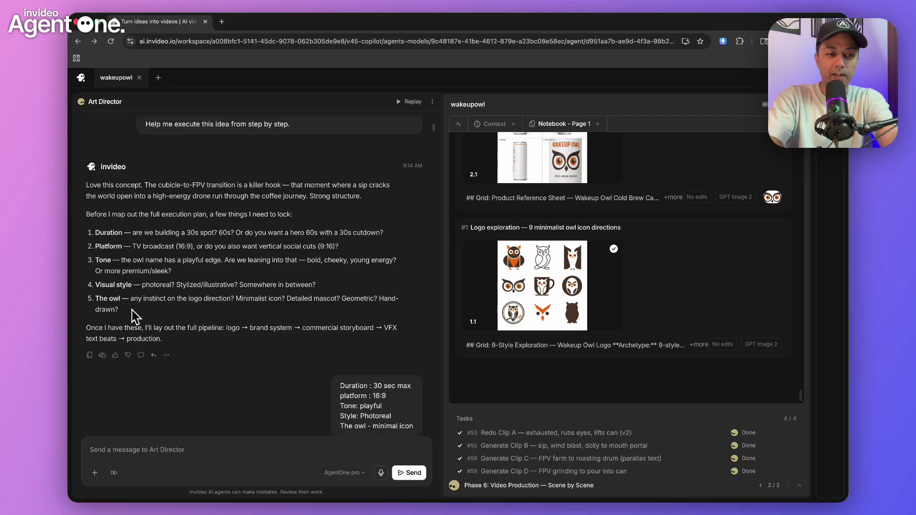
scroll(210, 317, down, 2)
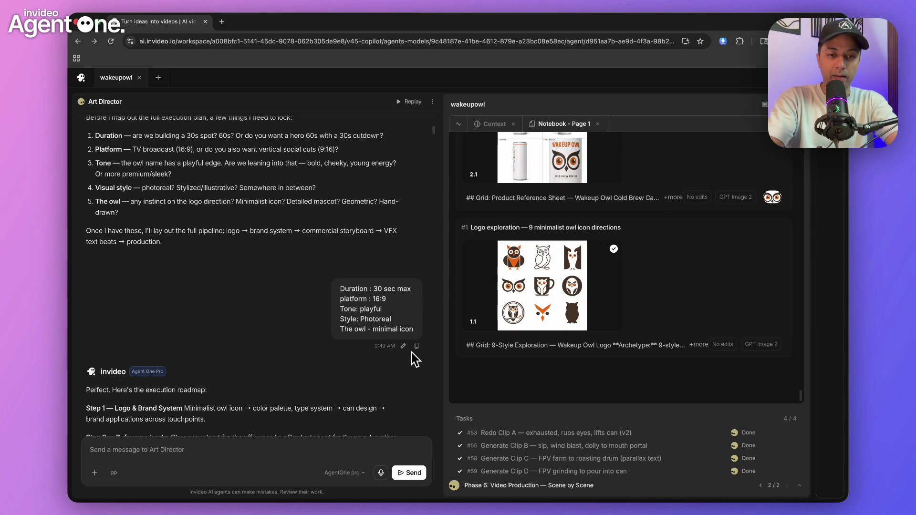
scroll(155, 232, down, 4)
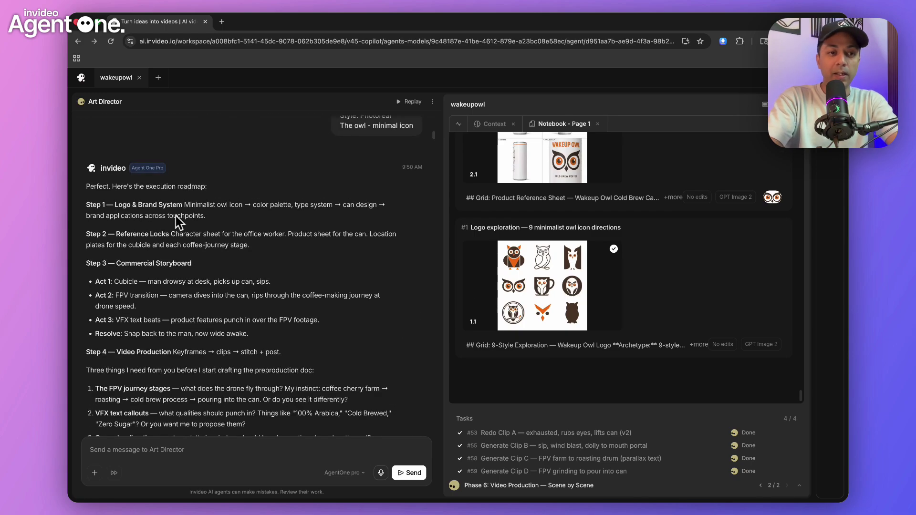
scroll(206, 233, down, 1)
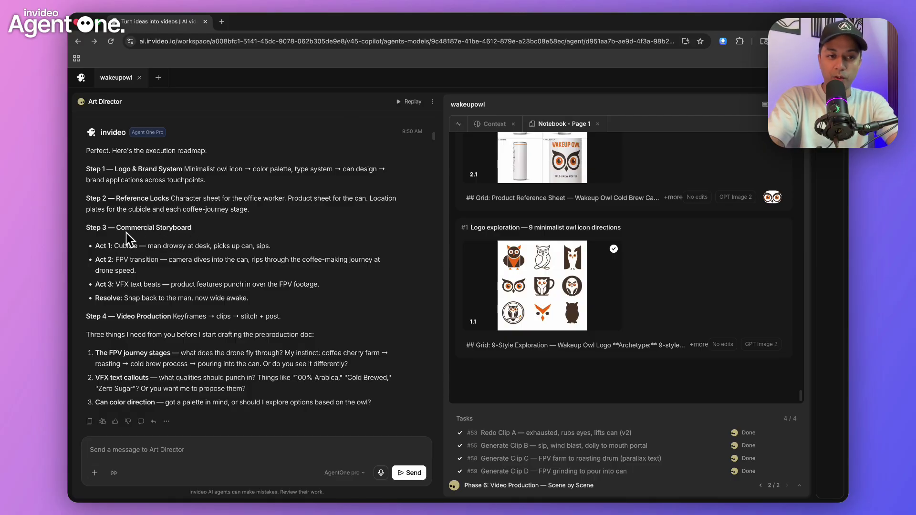
scroll(183, 239, down, 2)
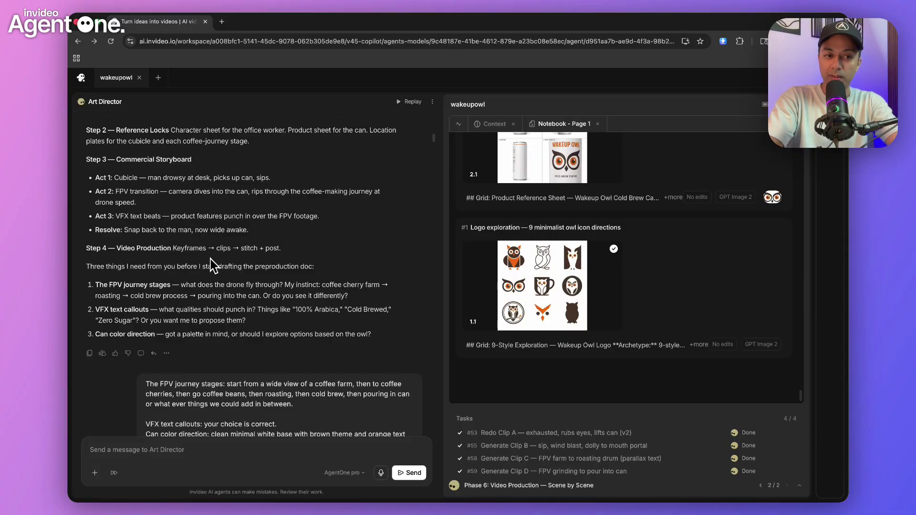
scroll(210, 265, down, 1)
scroll(210, 265, up, 3)
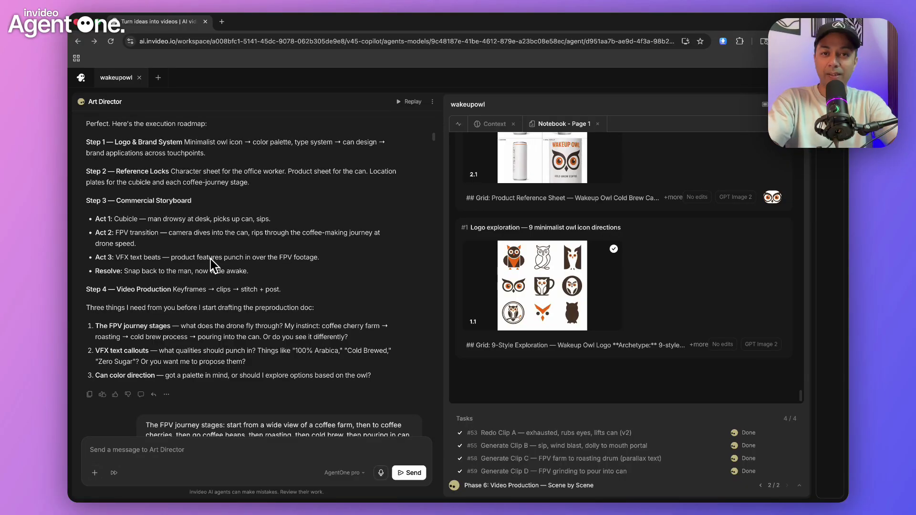
scroll(209, 265, up, 1)
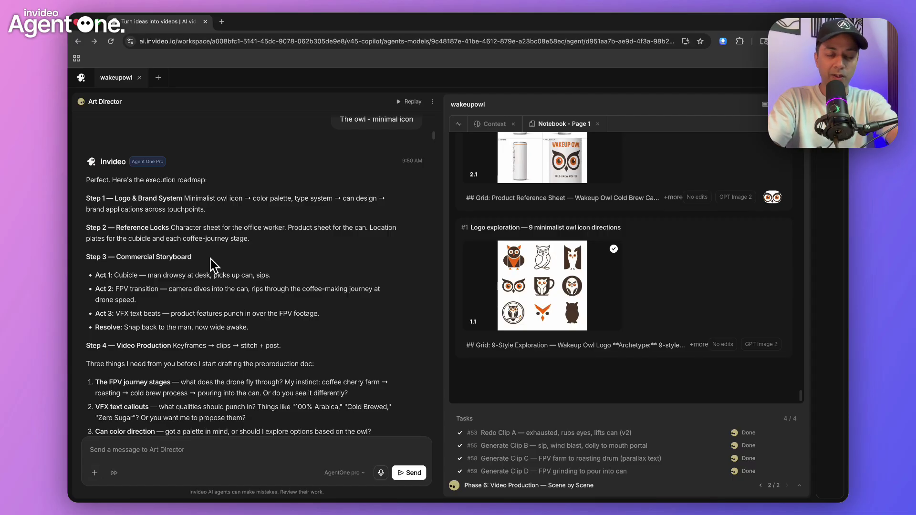
Review the reply on FPV journey stages, VFX callouts and can color, plus the three-act plan and production pipeline.
scroll(210, 265, down, 3)
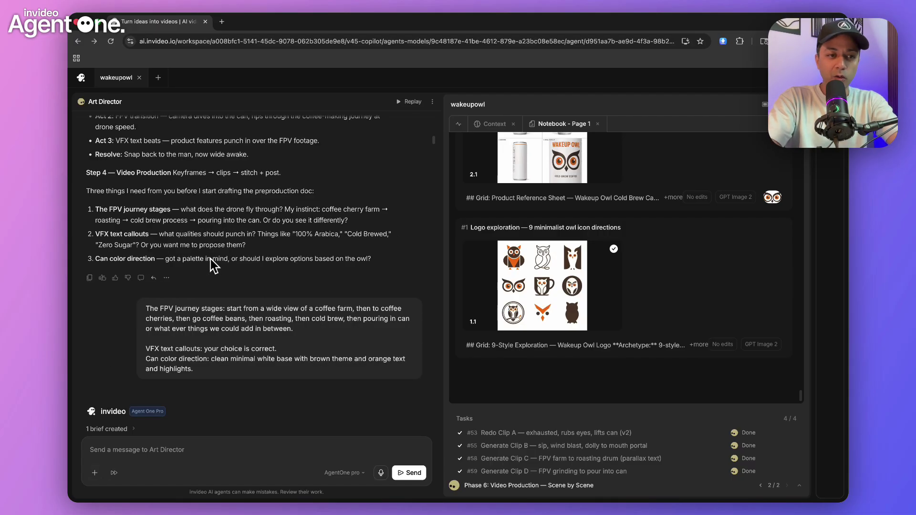
scroll(210, 265, down, 1)
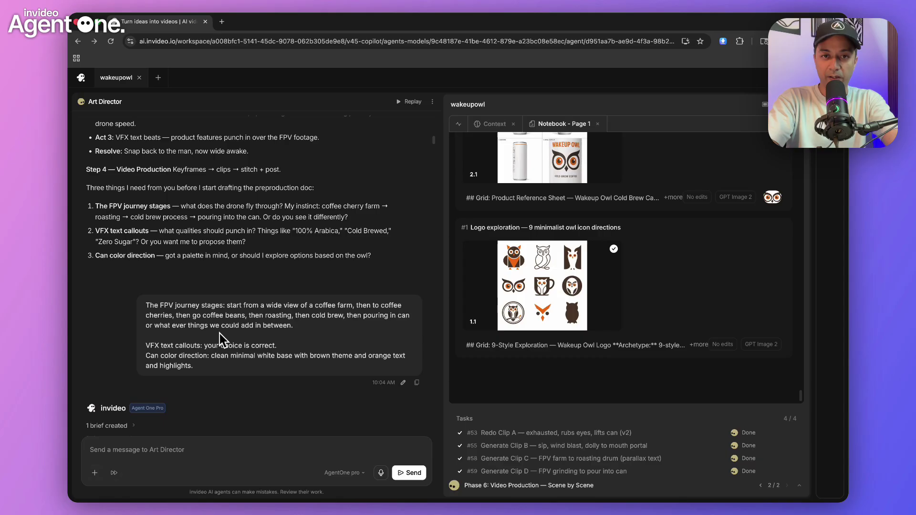
scroll(221, 340, down, 3)
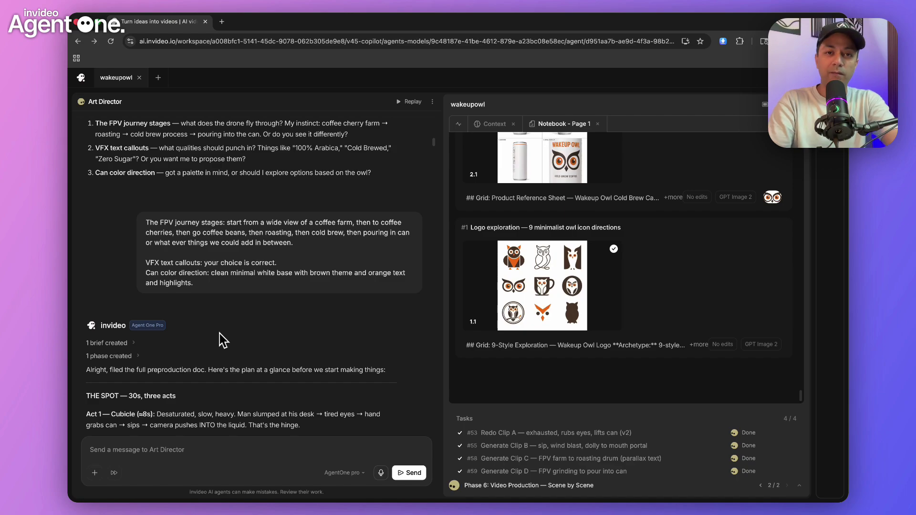
scroll(221, 341, down, 5)
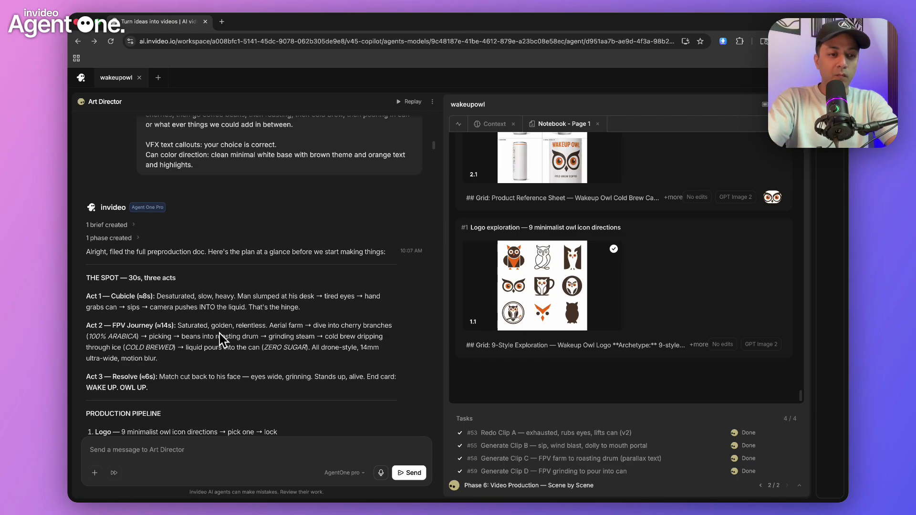
scroll(220, 334, down, 3)
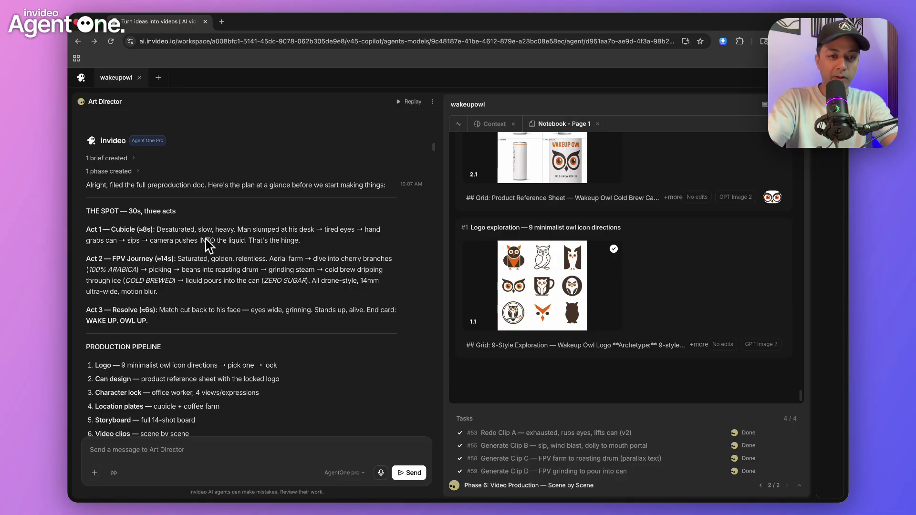
scroll(206, 243, down, 1)
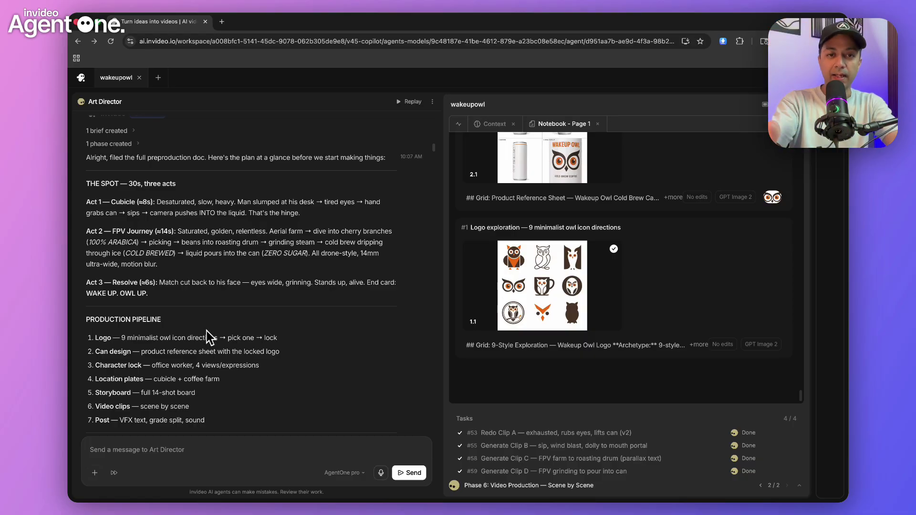
scroll(221, 317, down, 2)
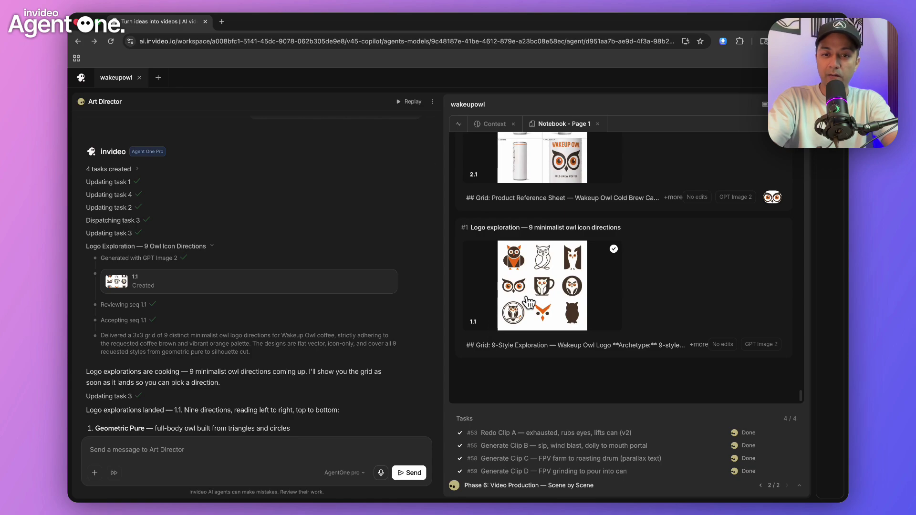
View the nine-icon owl logo exploration and the can design product reference sheet at full size.
click(549, 285)
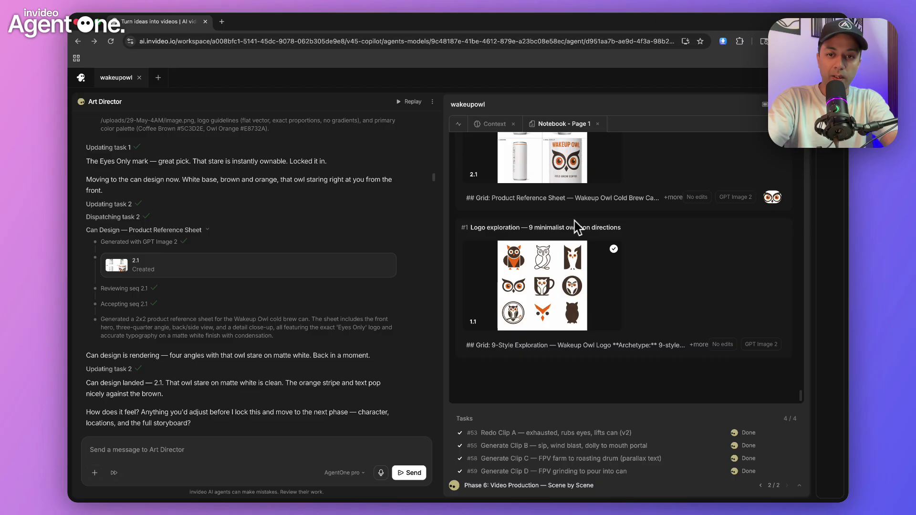
scroll(606, 213, up, 2)
click(547, 204)
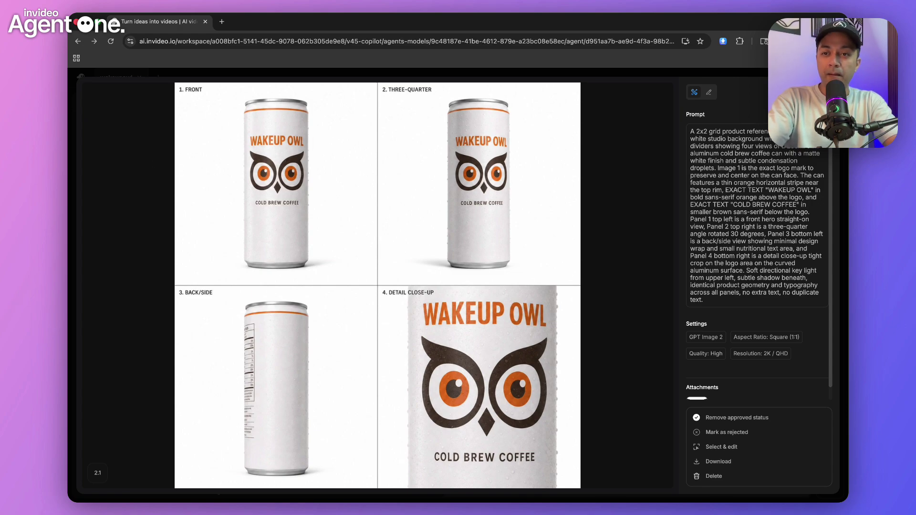
click(605, 170)
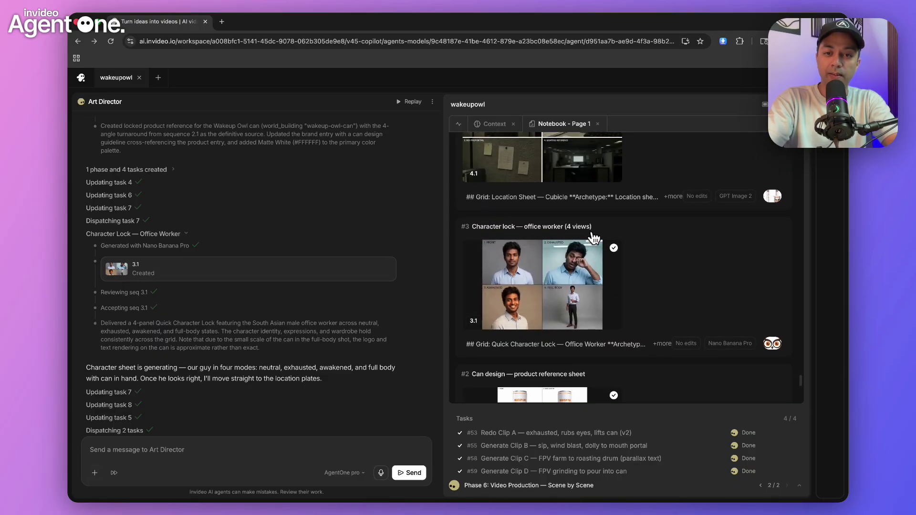
Inspect the office worker character sheet at full size and look over the cubicle and coffee farm location plates.
click(552, 240)
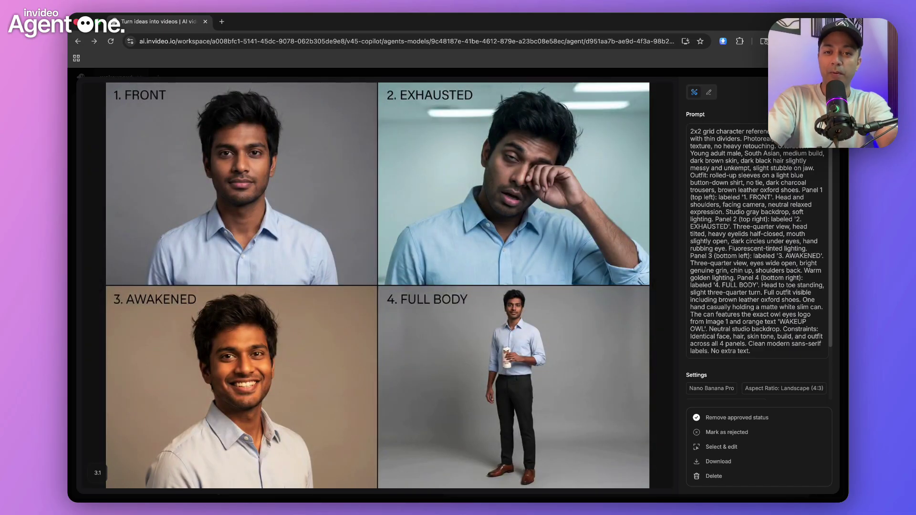
key(Escape)
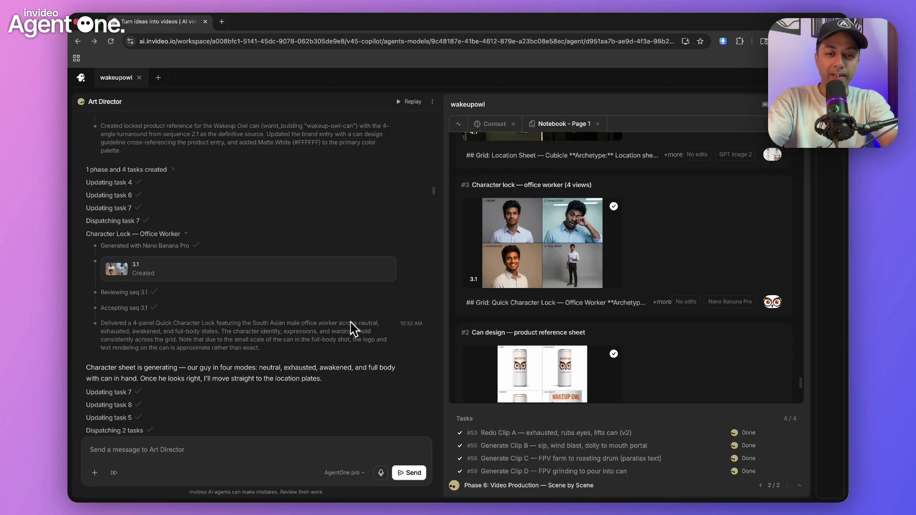
scroll(353, 330, down, 5)
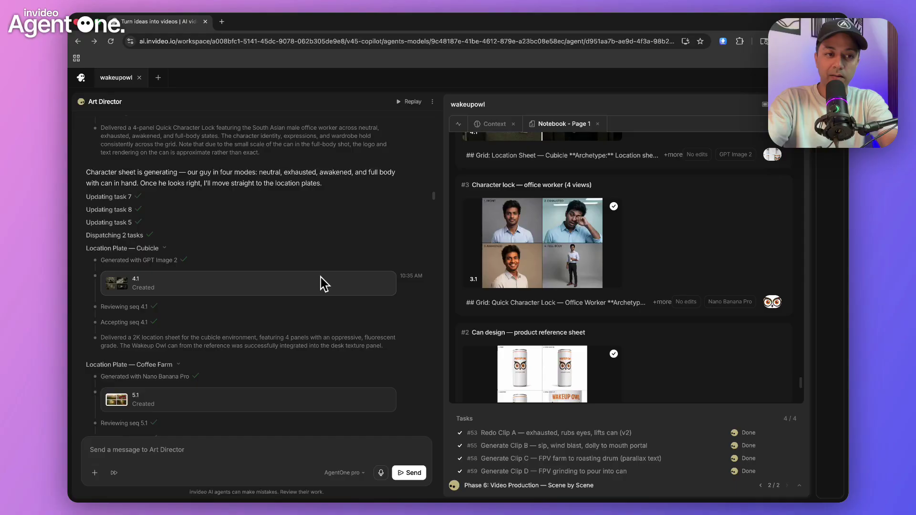
scroll(321, 279, up, 1)
click(321, 285)
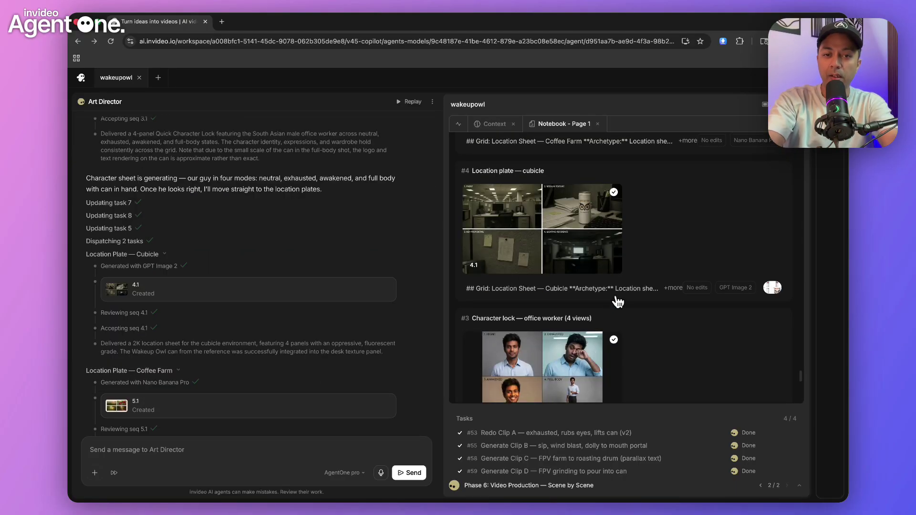
scroll(549, 291, up, 1)
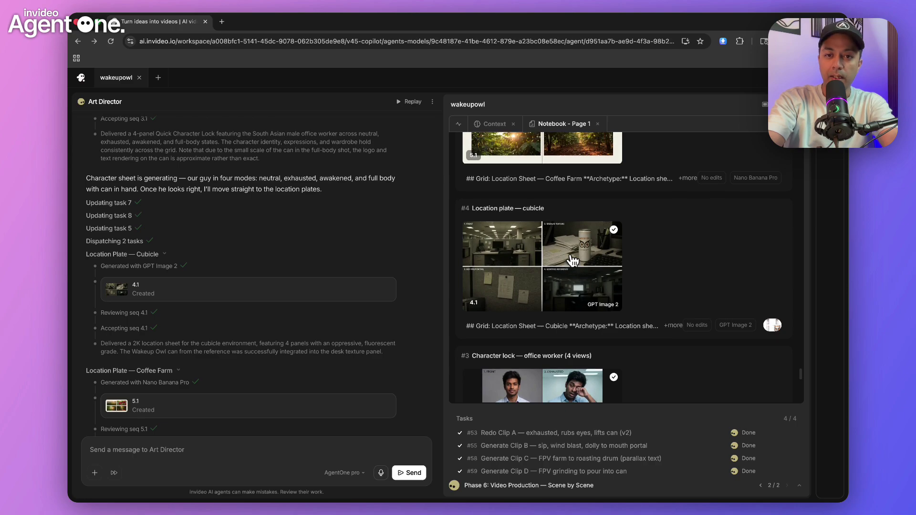
scroll(559, 238, up, 3)
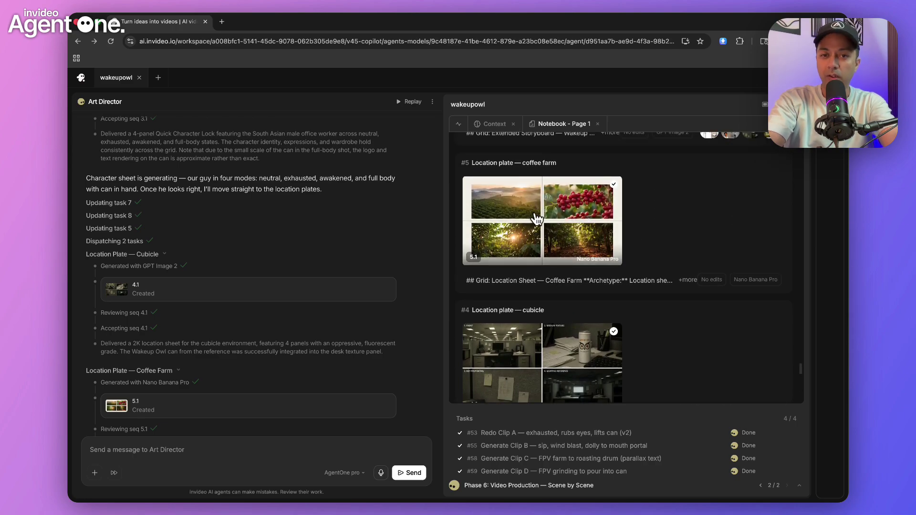
scroll(545, 233, up, 5)
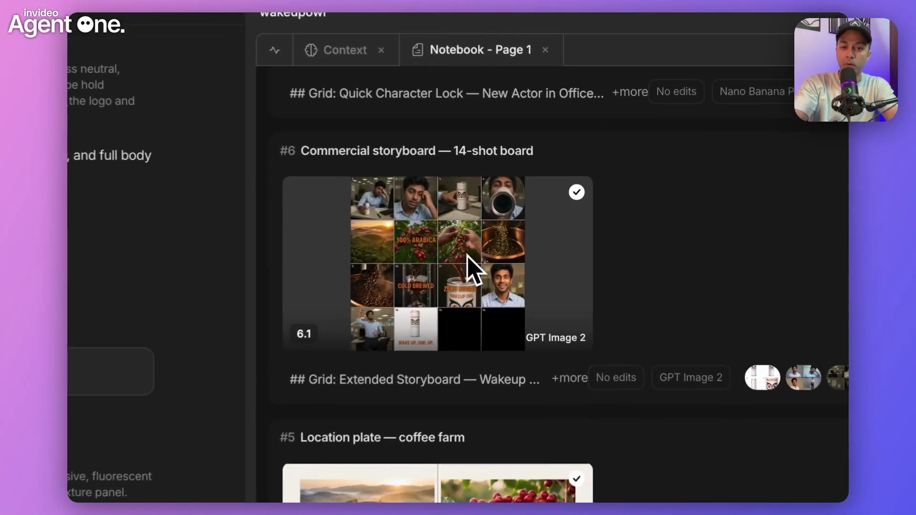
Enlarge the 14-shot commercial storyboard to examine its panels, close it and continue through the project chat.
click(570, 234)
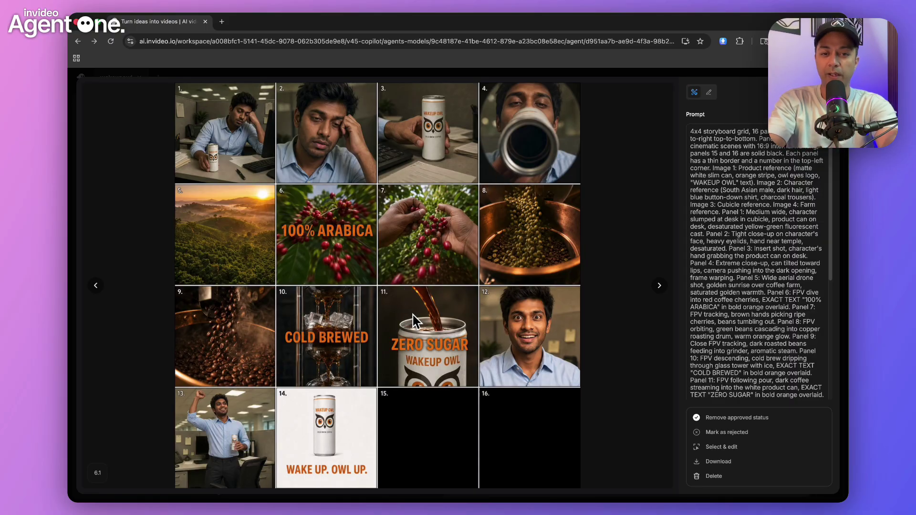
key(Escape)
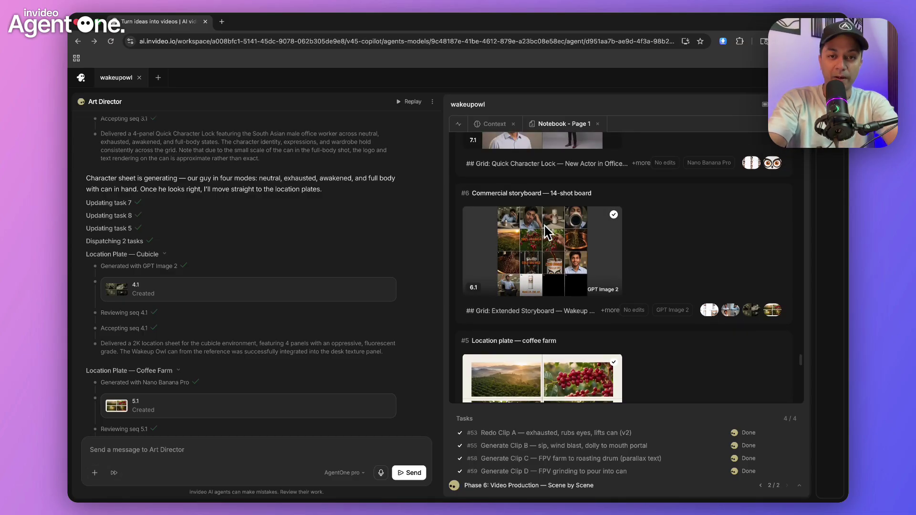
scroll(546, 233, up, 2)
scroll(327, 245, down, 6)
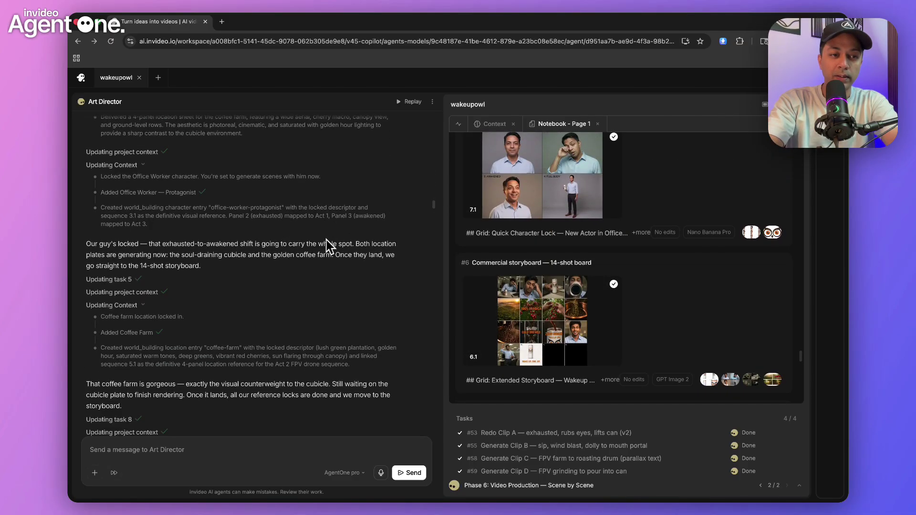
Read down the chat to the request to swap the main character and view the attached facial-expression sheet at full size.
scroll(327, 245, down, 8)
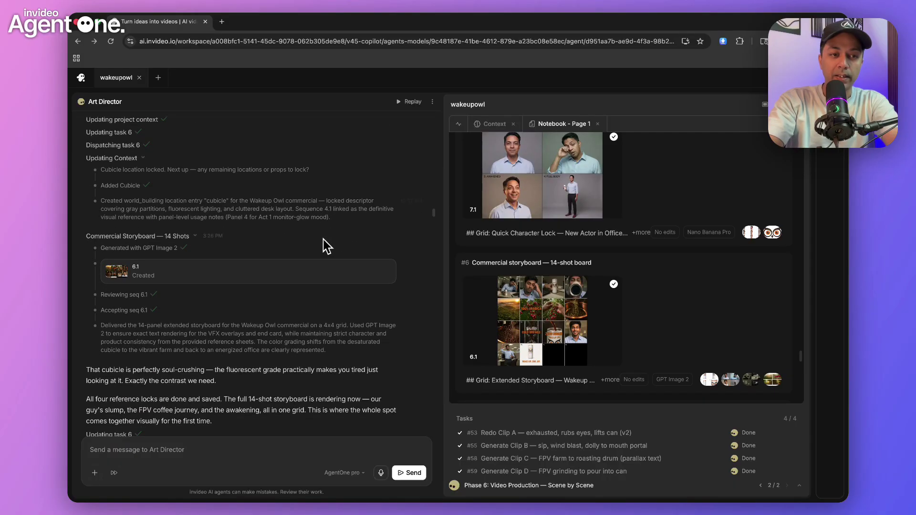
scroll(327, 246, down, 10)
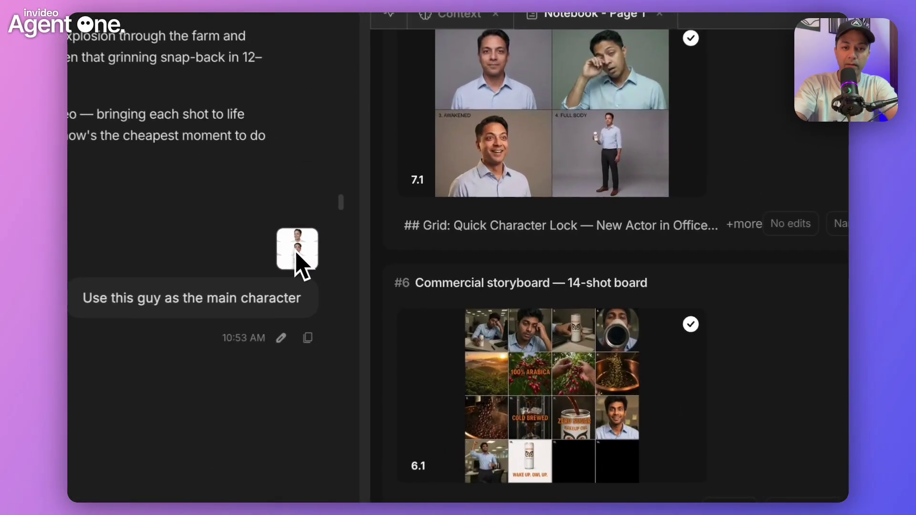
click(411, 246)
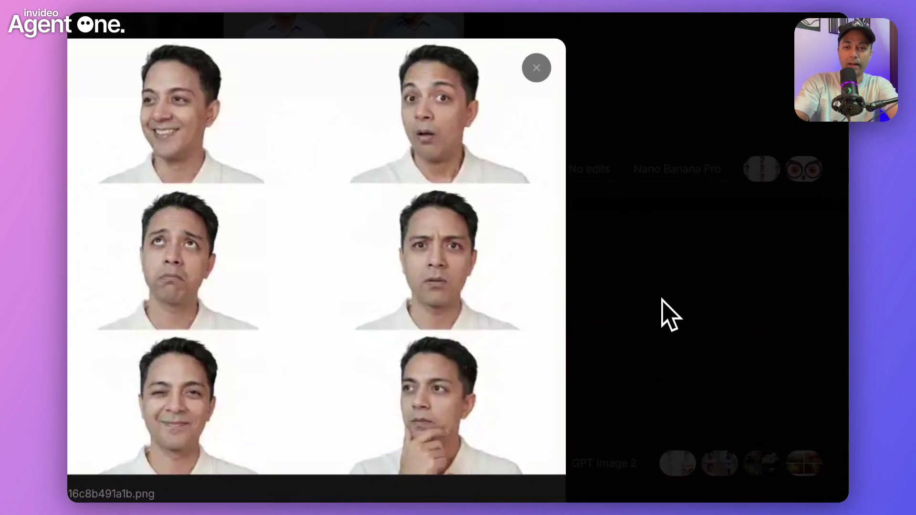
click(662, 300)
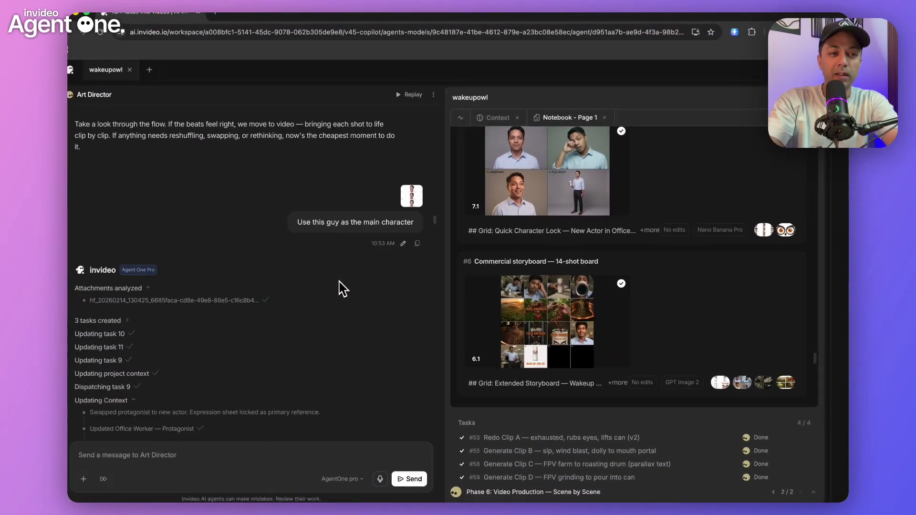
Review the reply on the protagonist swap and inspect the new actor's four-panel office wardrobe sheet at full size.
scroll(187, 272, down, 2)
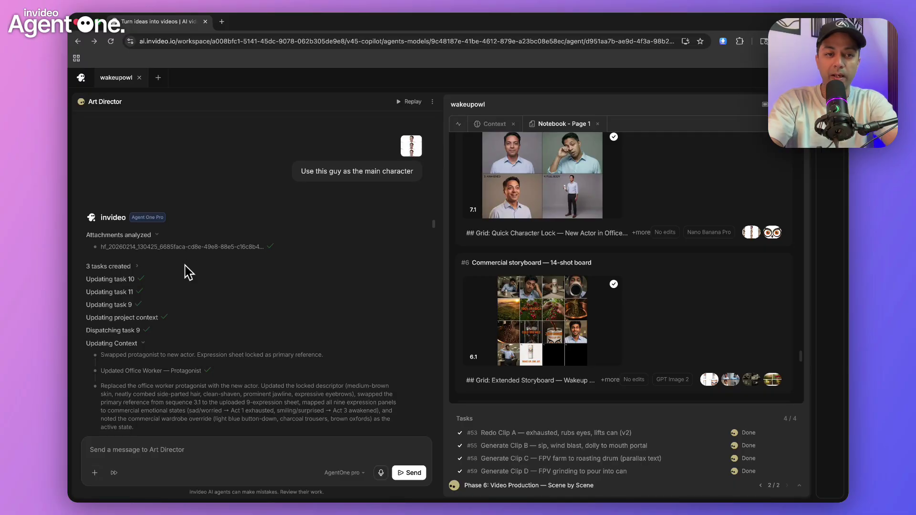
scroll(186, 271, down, 2)
scroll(395, 288, down, 5)
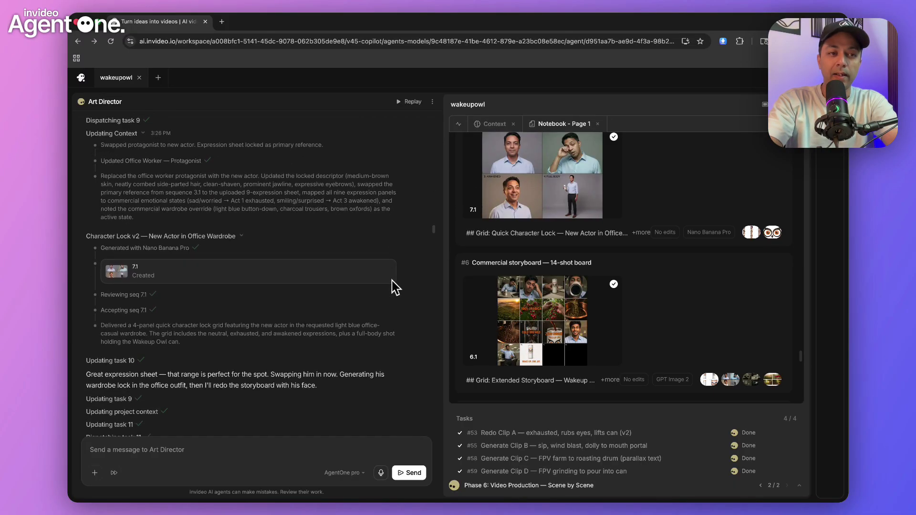
scroll(288, 273, down, 5)
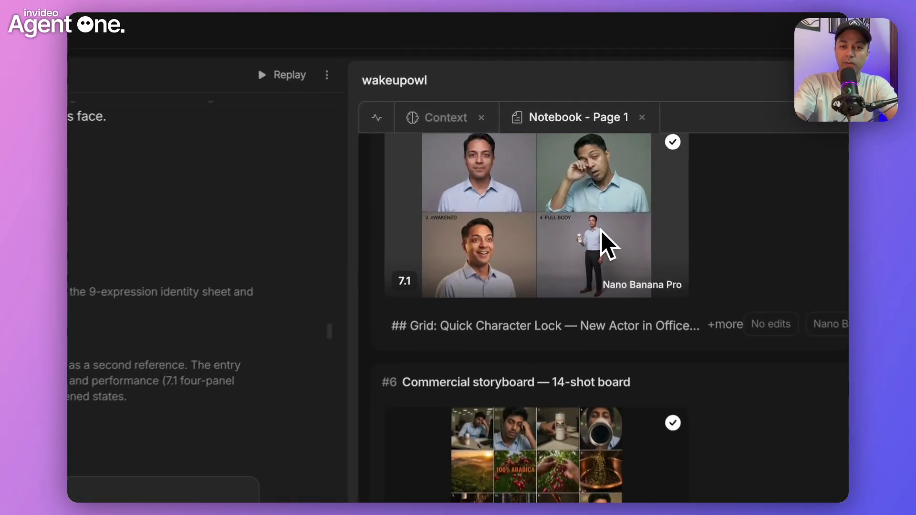
click(607, 248)
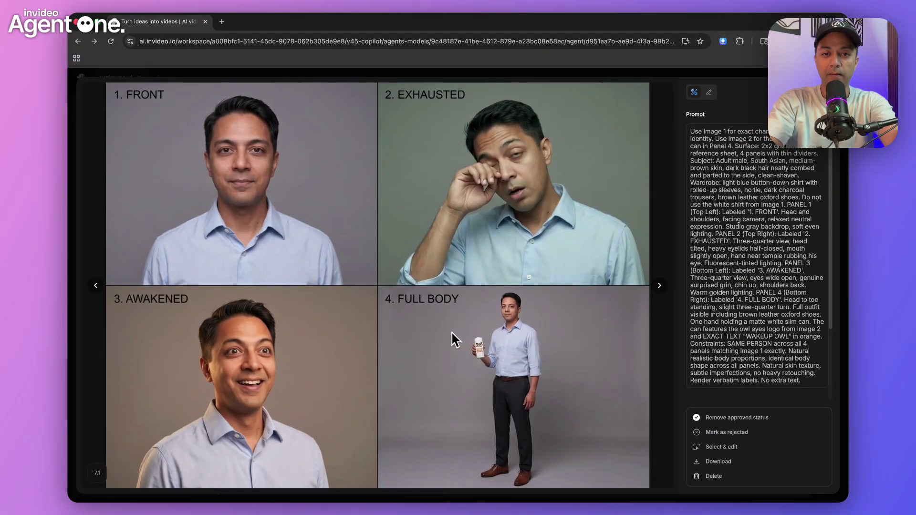
key(Escape)
Examine the storyboard regenerated with the new character at full size, then close it.
scroll(568, 300, up, 2)
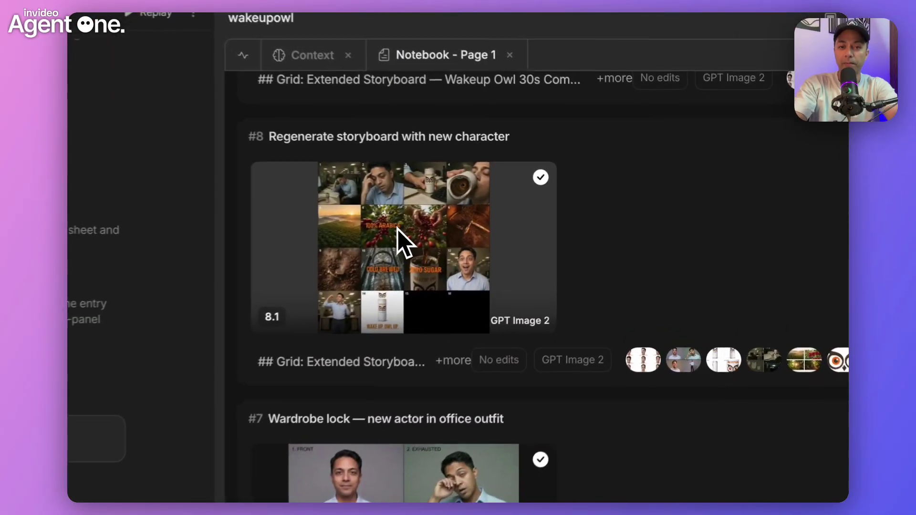
click(546, 200)
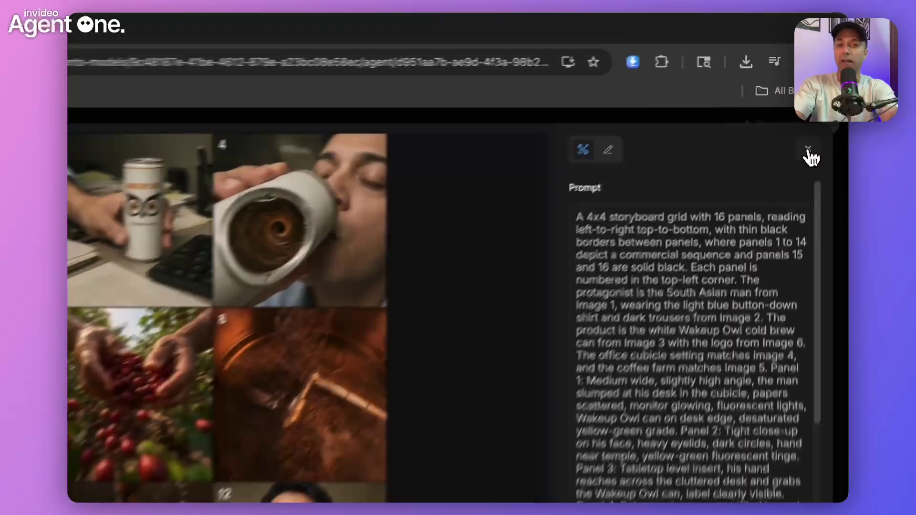
click(824, 94)
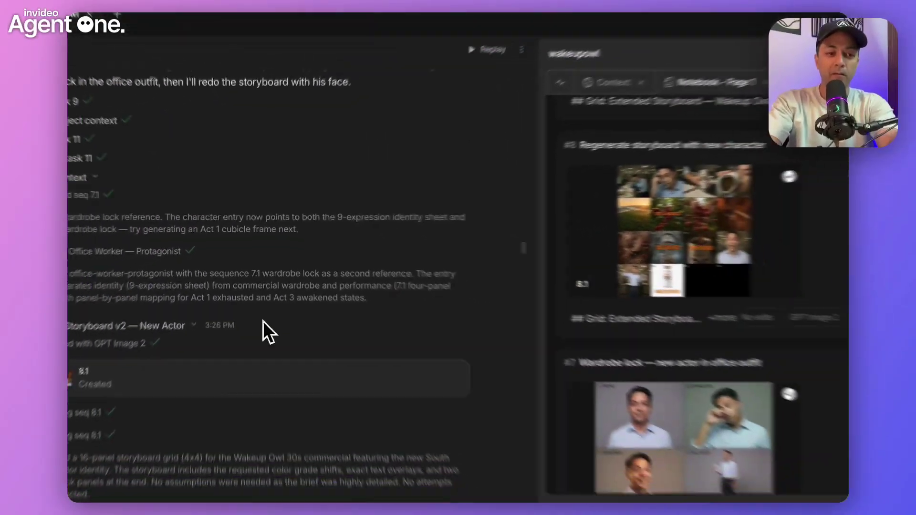
Read the wind-blast and long-hair change requests in the chat and inspect the v3 wind blast transition storyboard at full size.
scroll(262, 321, down, 5)
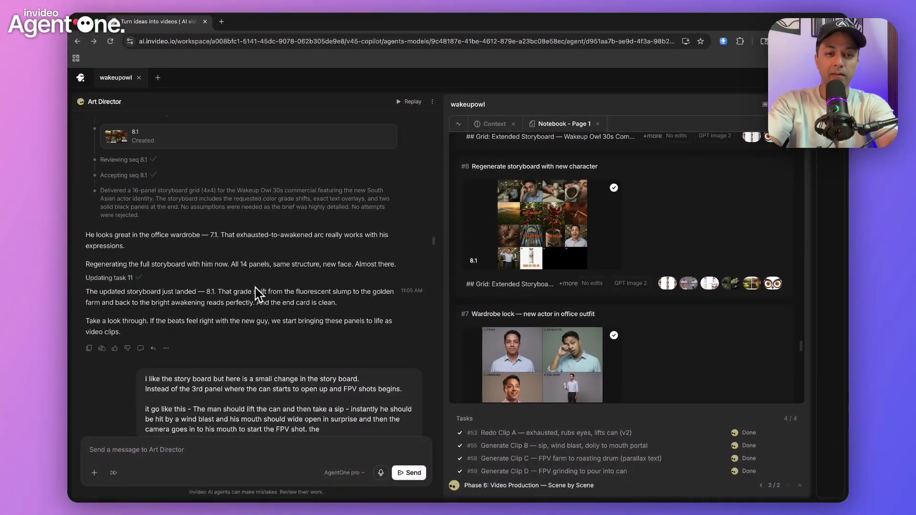
scroll(257, 293, down, 3)
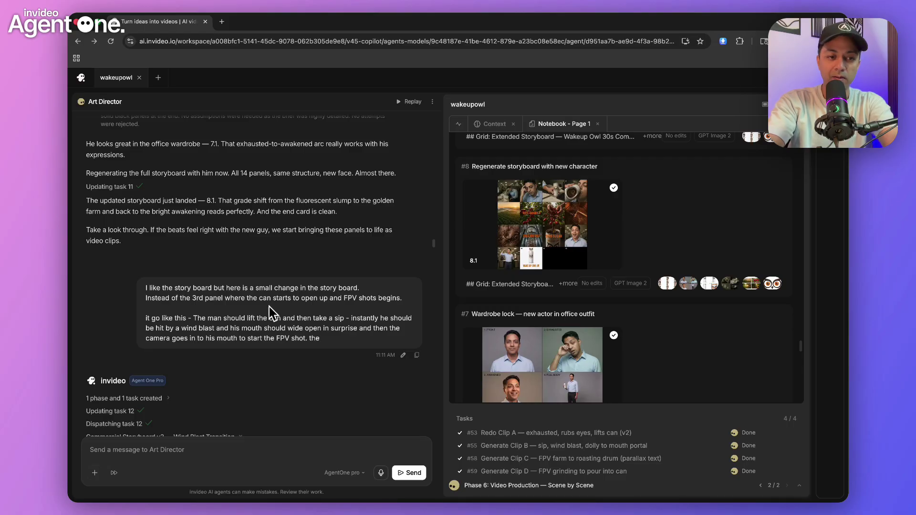
scroll(270, 312, down, 5)
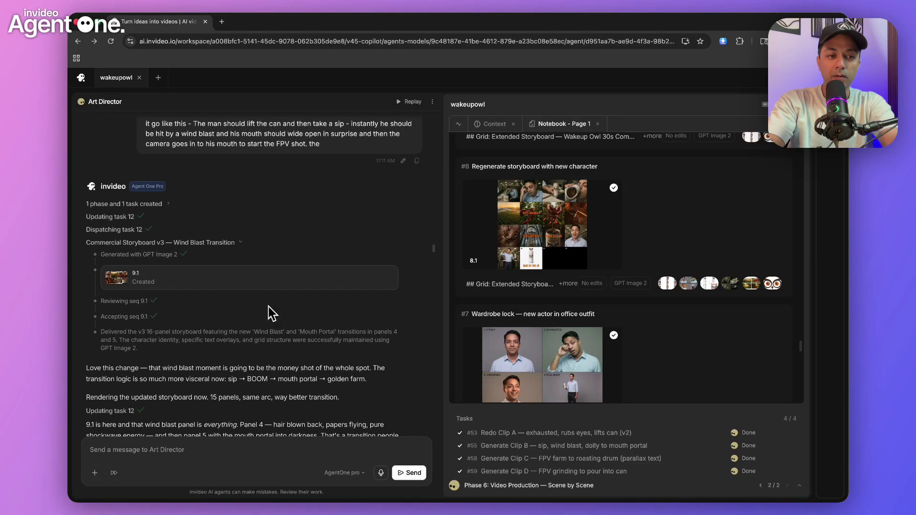
scroll(269, 313, down, 8)
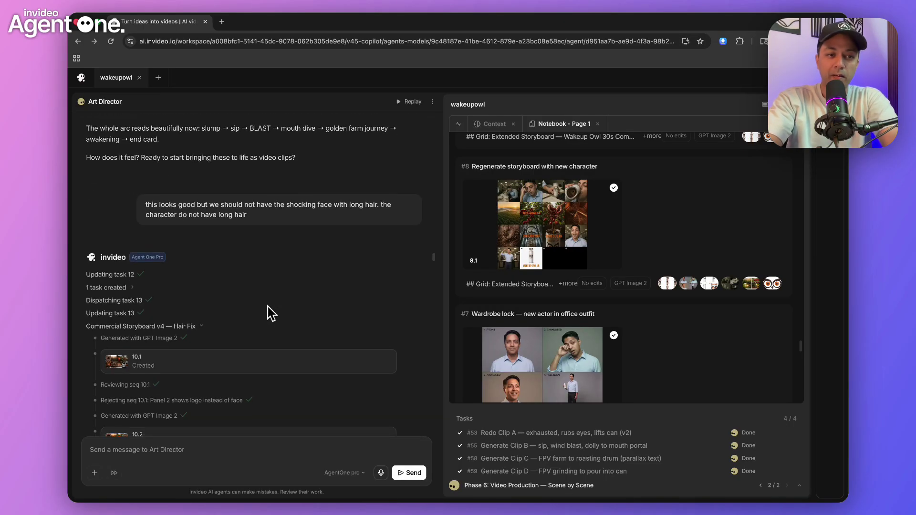
scroll(587, 270, up, 4)
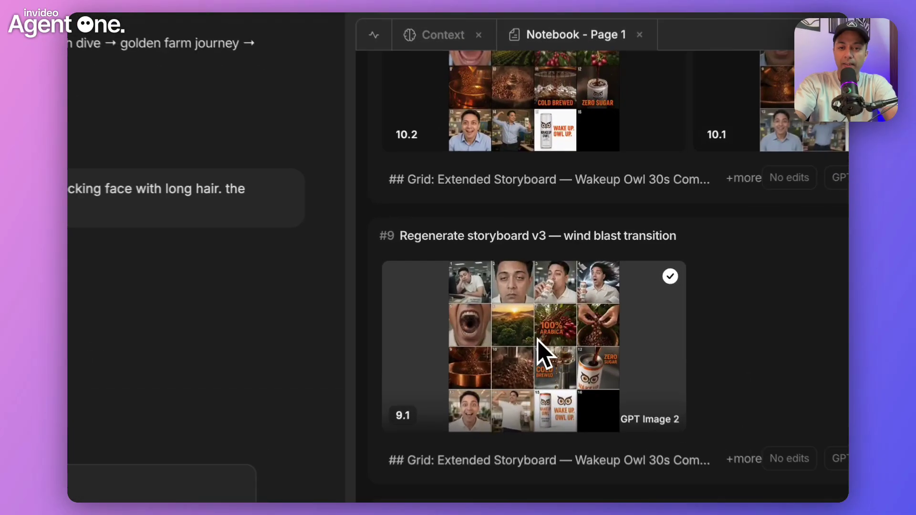
click(538, 340)
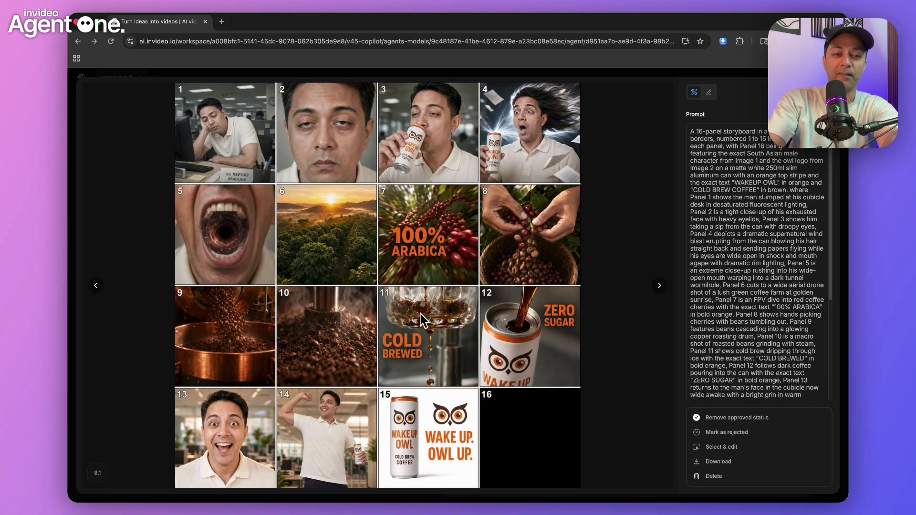
key(Escape)
Read on to the storyboard-to-video prototype request and inspect the rejected v4 hair-fix storyboard 10.1 at full size.
scroll(351, 280, down, 5)
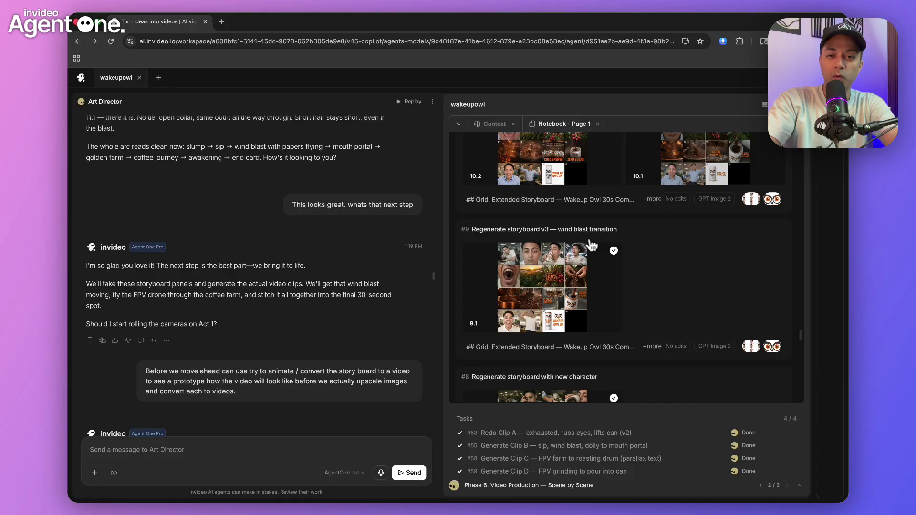
scroll(660, 242, up, 1)
scroll(660, 242, up, 2)
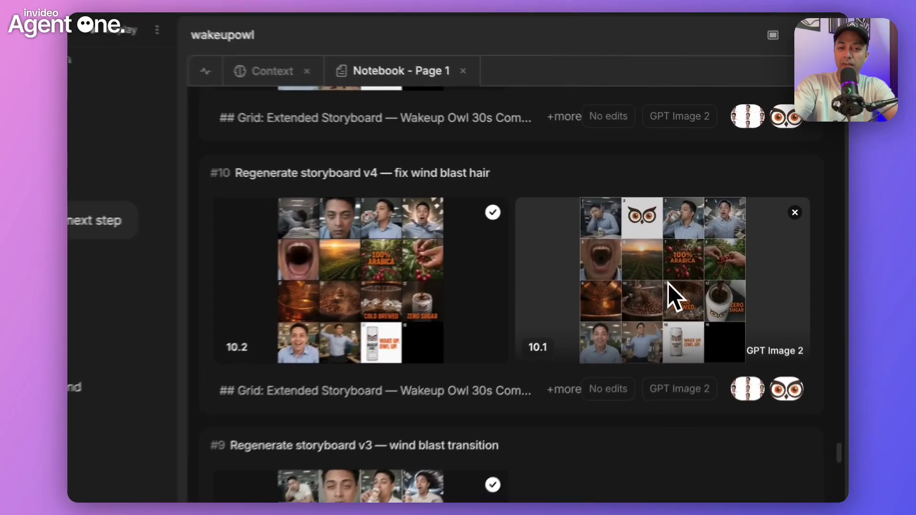
click(667, 303)
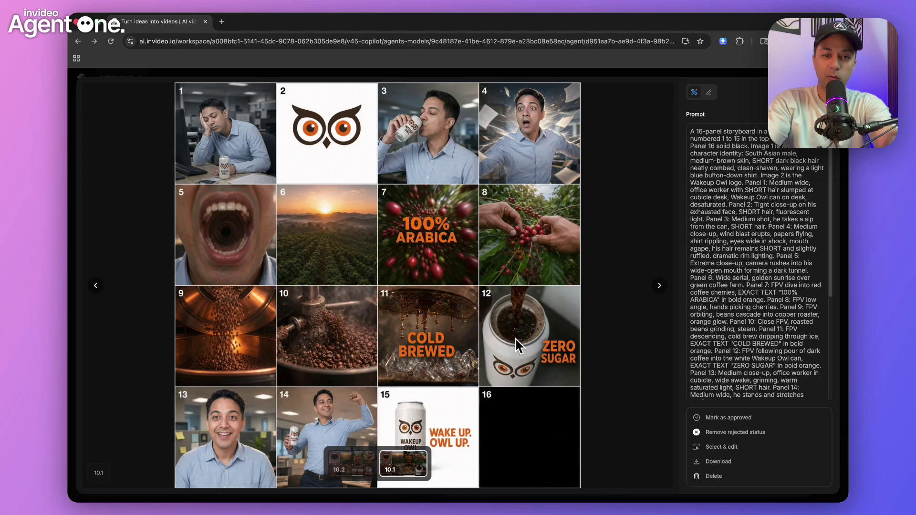
key(Escape)
Examine the v5 storyboard with no tie and consistent wardrobe at full size.
scroll(498, 286, up, 5)
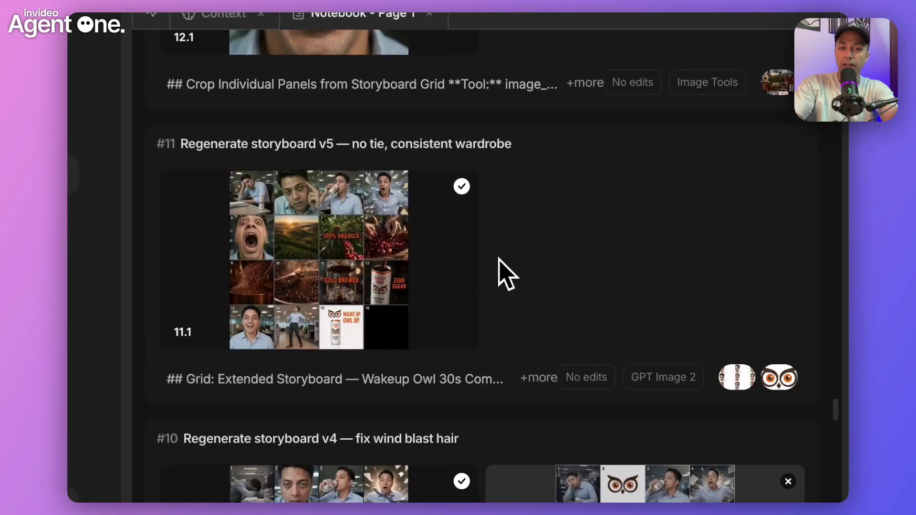
click(363, 325)
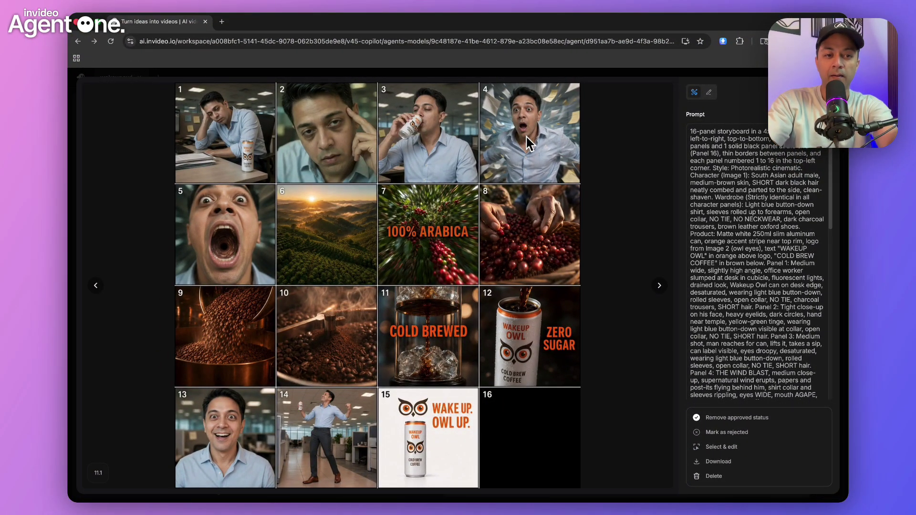
key(Escape)
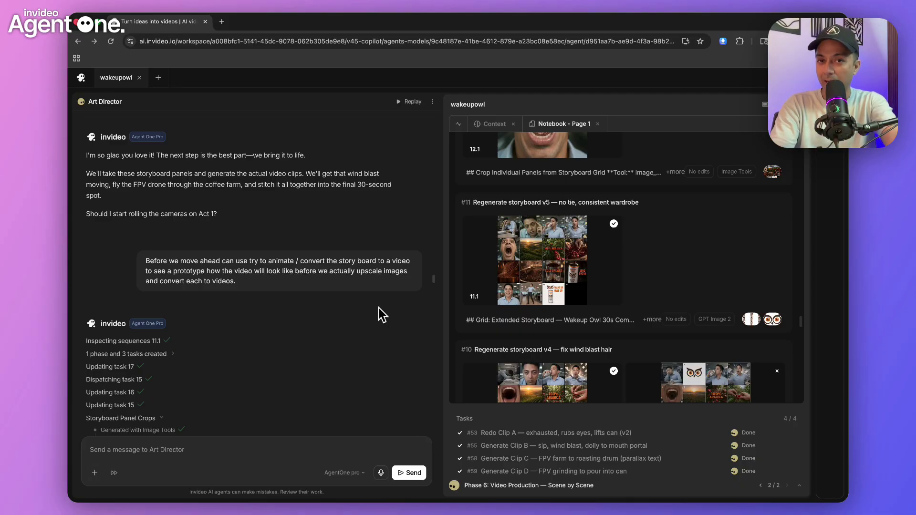
Review the reply on building a rough animatic and browse the individual panels cropped from storyboard grid 11.1.
scroll(382, 315, down, 6)
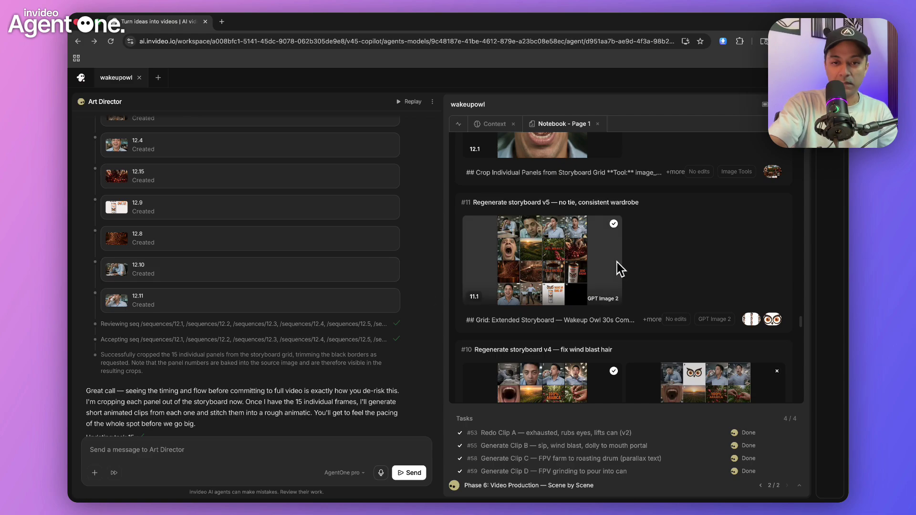
scroll(618, 267, up, 2)
scroll(620, 268, up, 4)
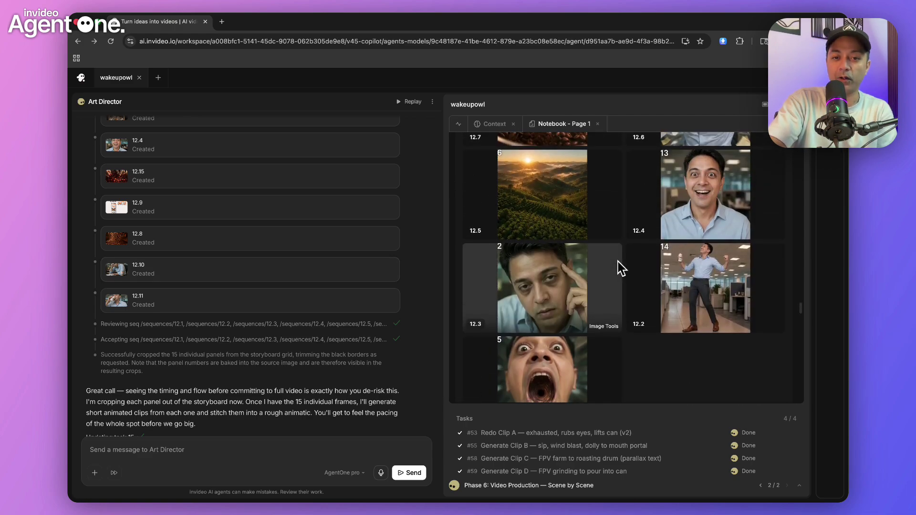
scroll(620, 268, up, 1)
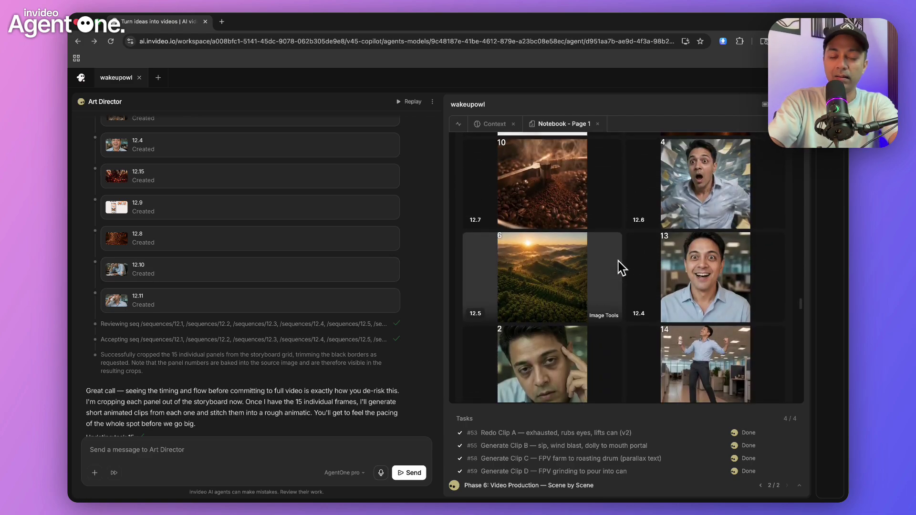
scroll(620, 268, up, 1)
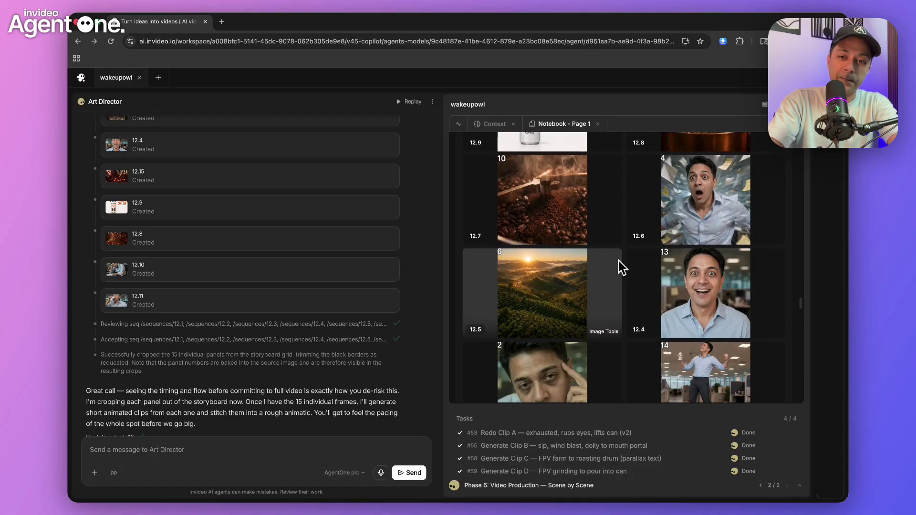
click(567, 213)
key(Escape)
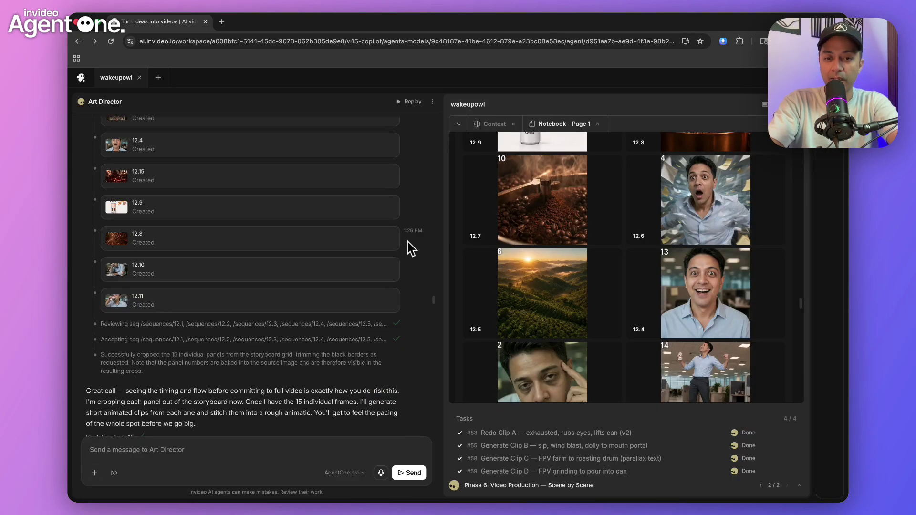
scroll(601, 290, up, 5)
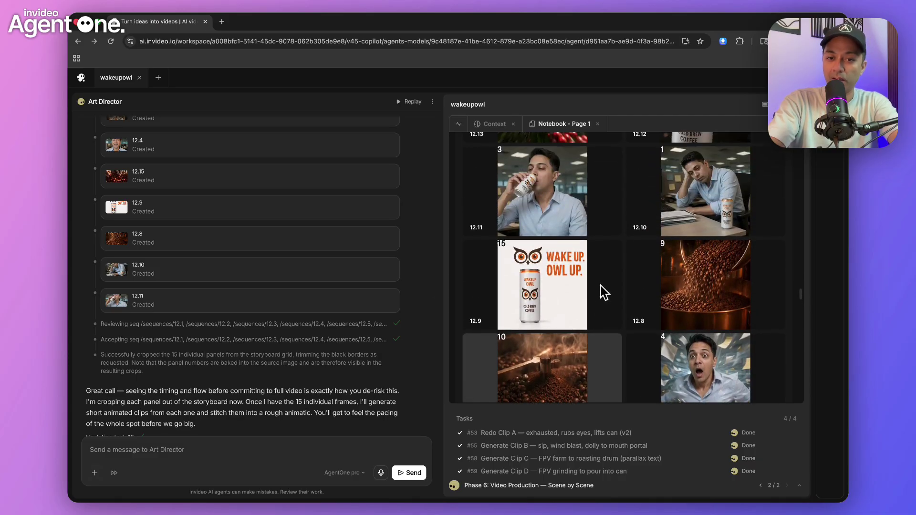
scroll(602, 291, up, 3)
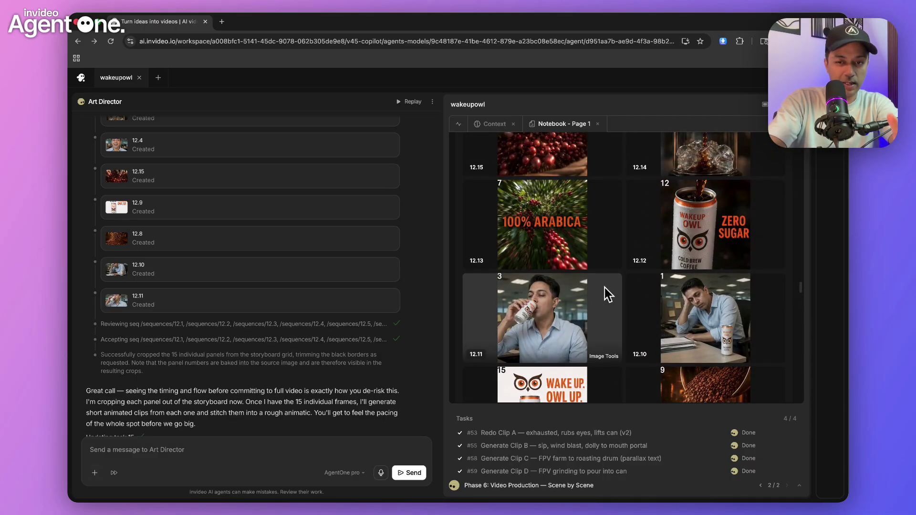
Look through the lo-fi image-to-video clips generated for panels 1-8 in the notebook.
scroll(612, 297, up, 4)
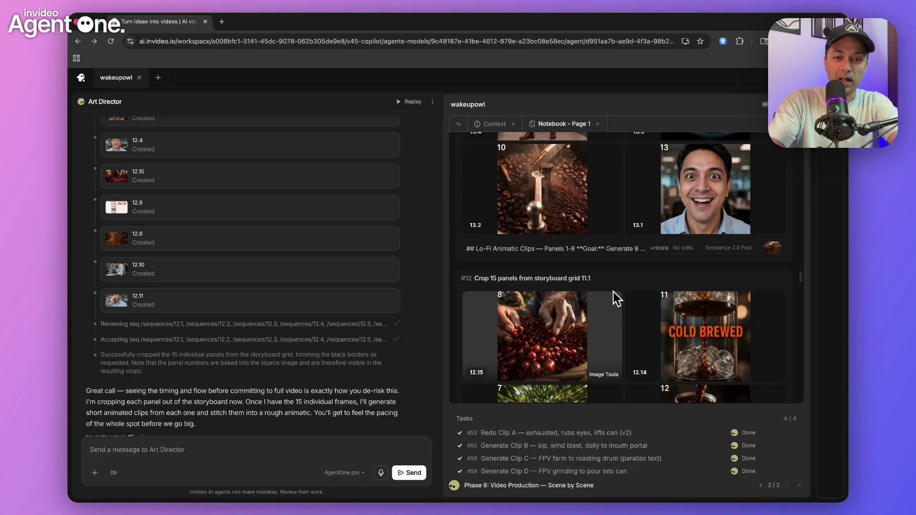
scroll(619, 299, up, 6)
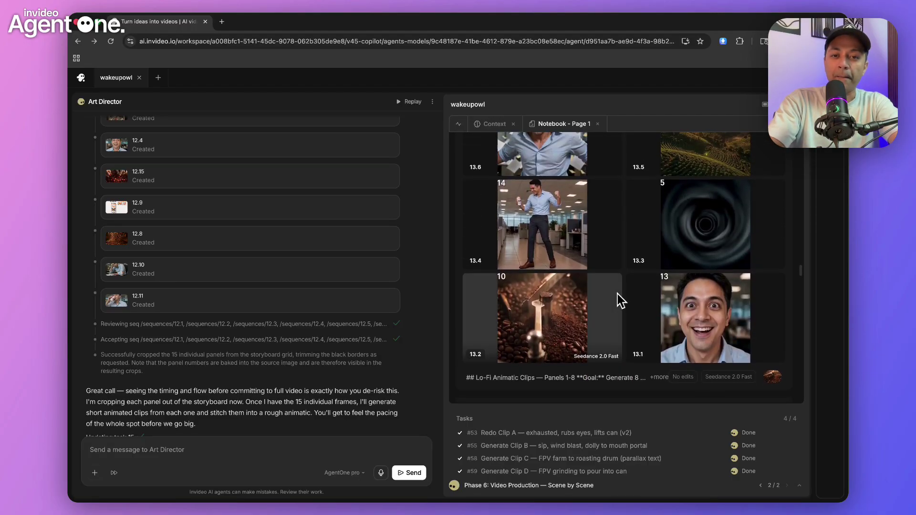
scroll(601, 287, up, 1)
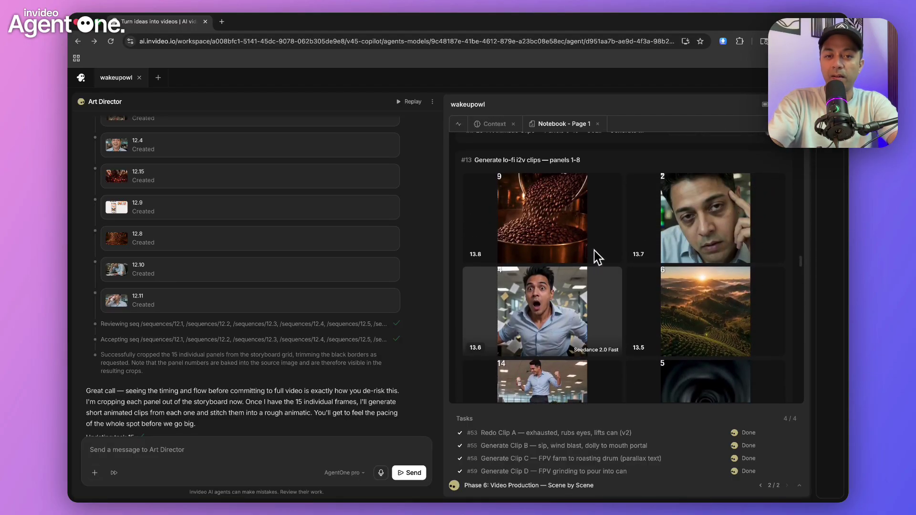
scroll(603, 296, down, 1)
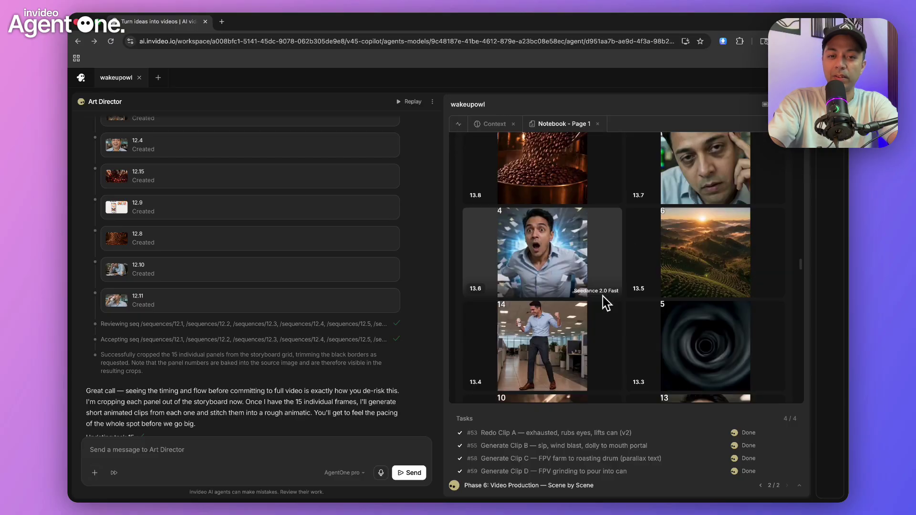
scroll(603, 296, down, 3)
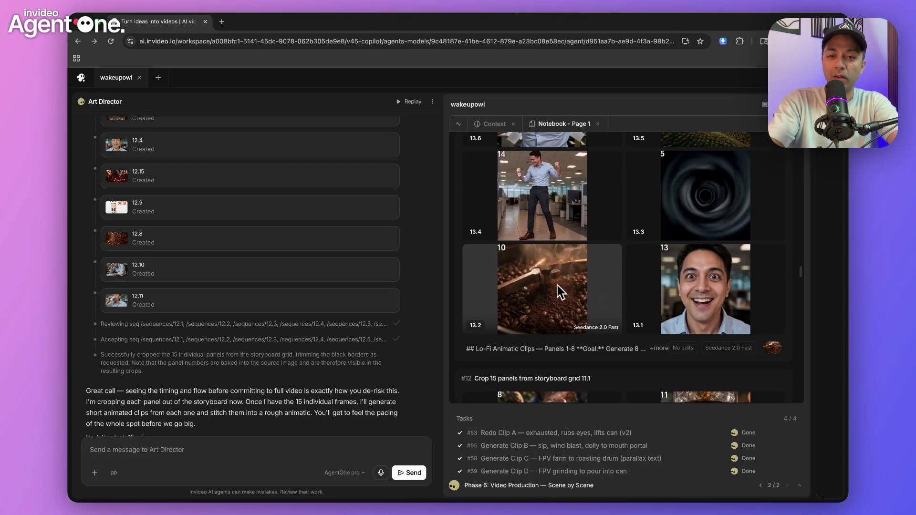
Browse the notebook from the lo-fi panel clips up to the stitched full animatic 19.1.
scroll(711, 308, up, 1)
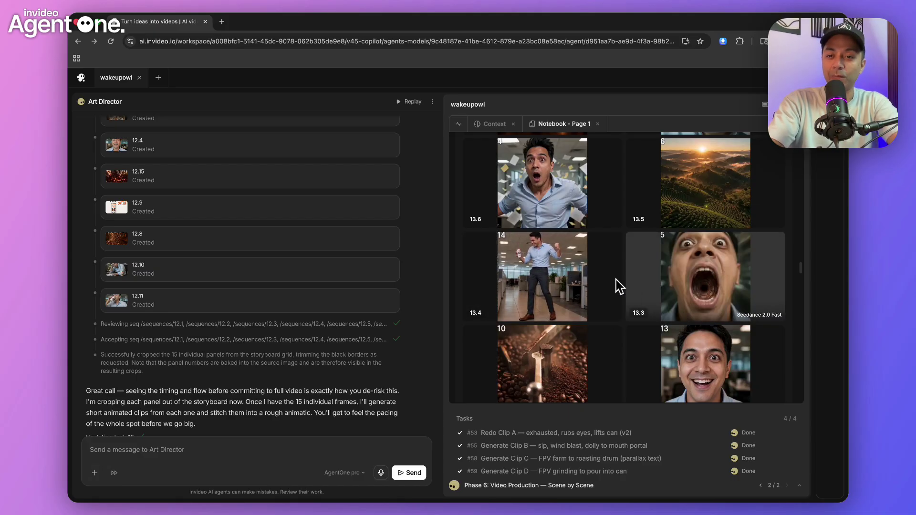
scroll(610, 281, up, 5)
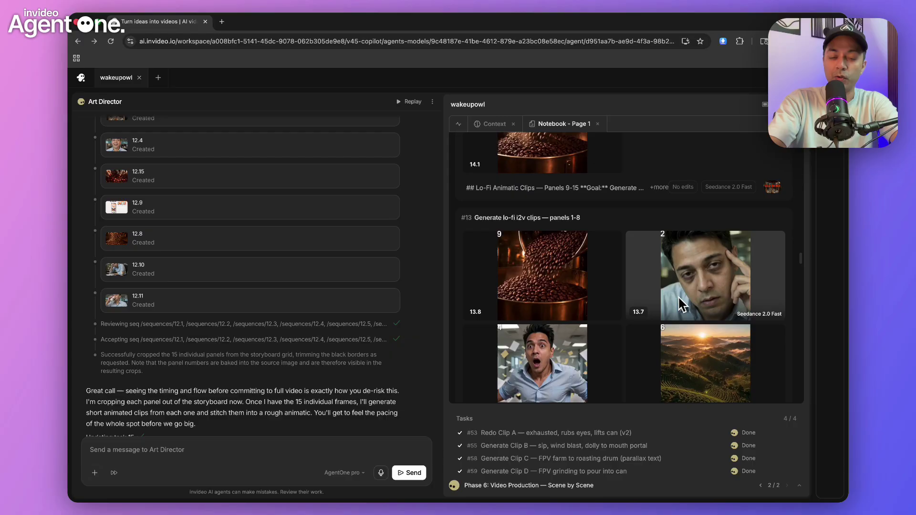
scroll(683, 304, up, 2)
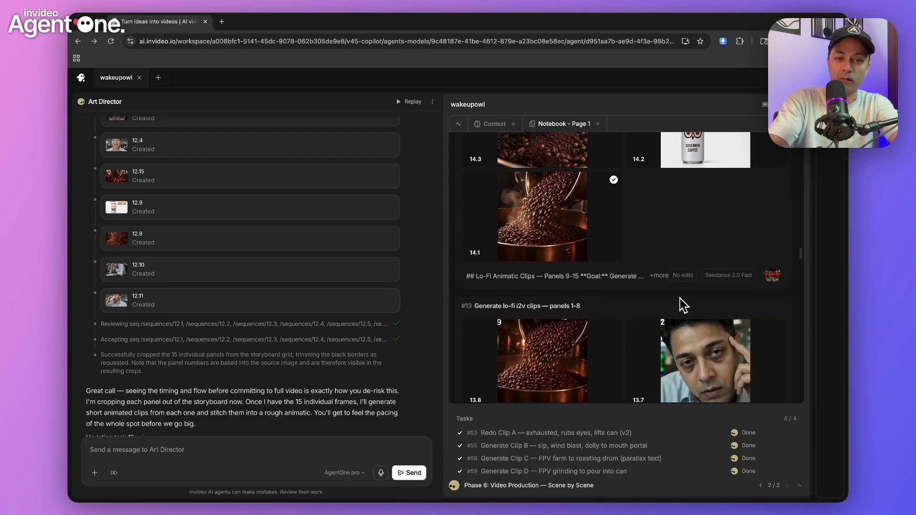
scroll(677, 303, up, 10)
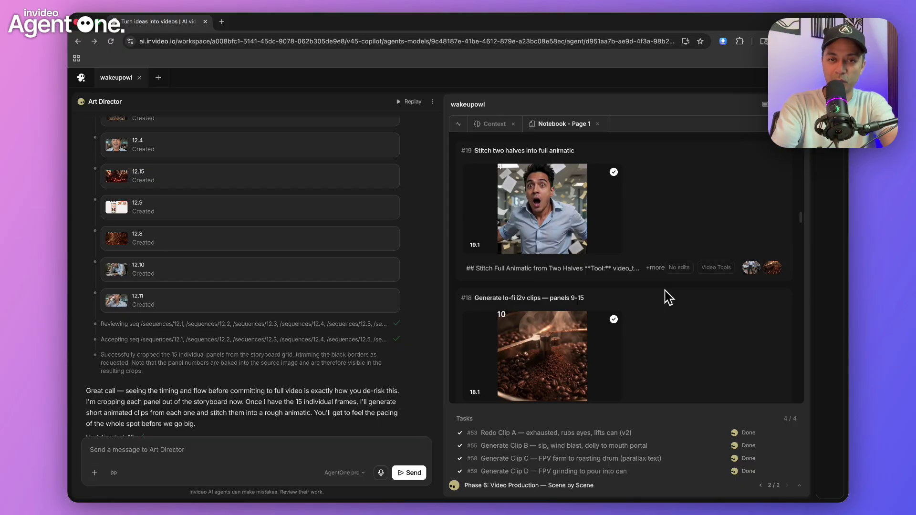
Follow the conversation on generating the lo-fi clips for panels 1-15 and stitching the animatic in two halves.
scroll(391, 237, down, 3)
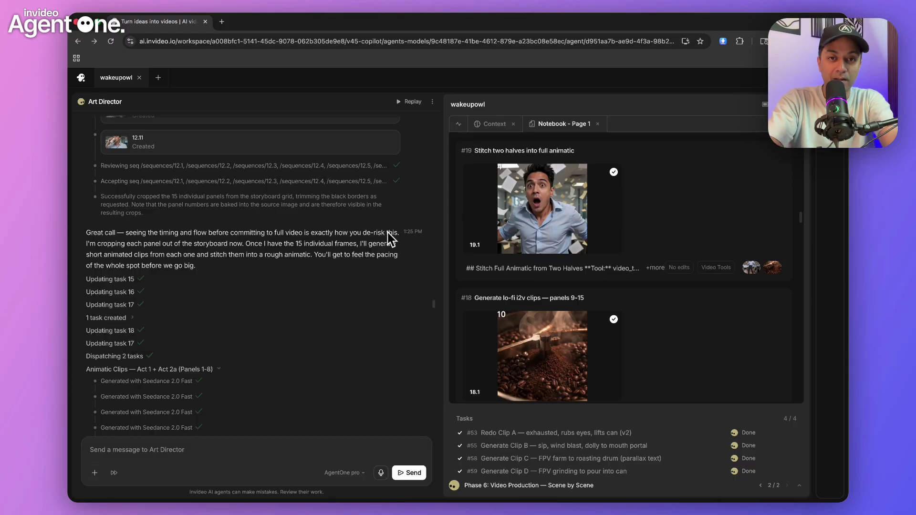
scroll(390, 237, down, 1)
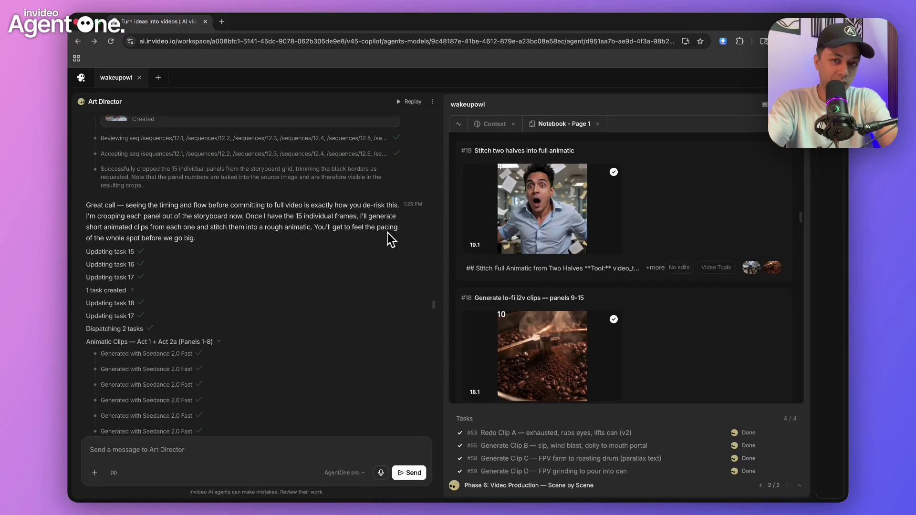
scroll(390, 237, down, 4)
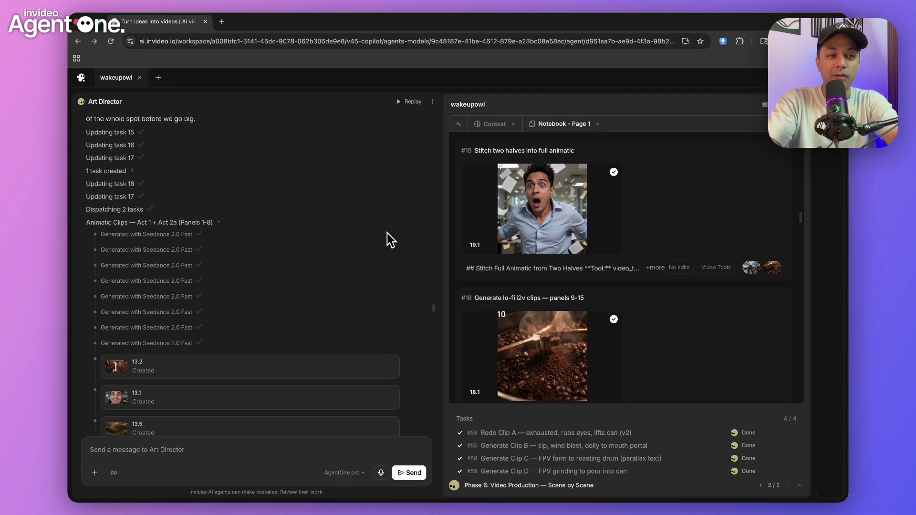
scroll(391, 237, down, 15)
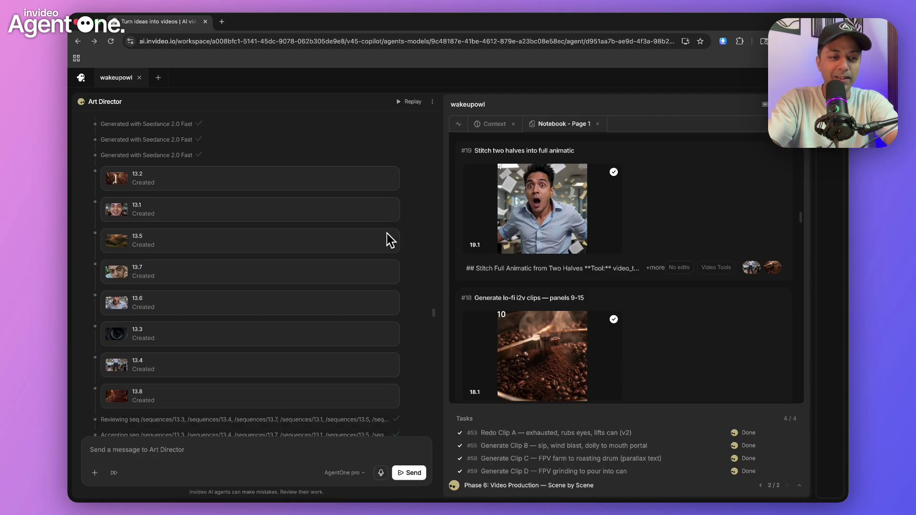
scroll(390, 237, down, 12)
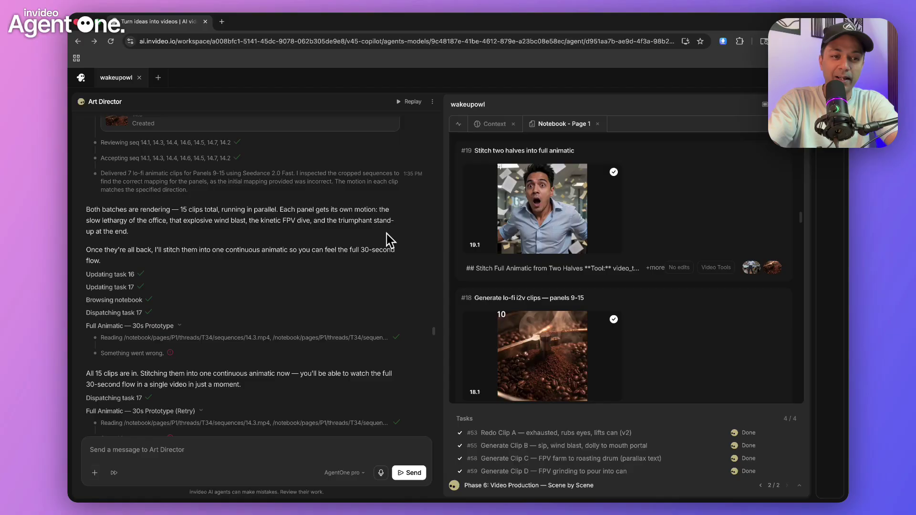
scroll(390, 237, down, 12)
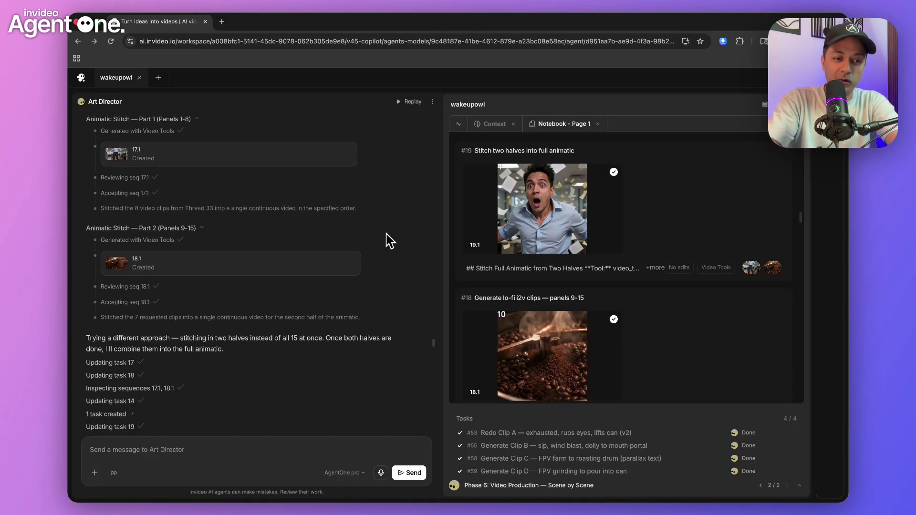
Read the request to upscale each storyboard panel to 16:9 and review the log of generated hi-res panels.
scroll(386, 236, down, 1)
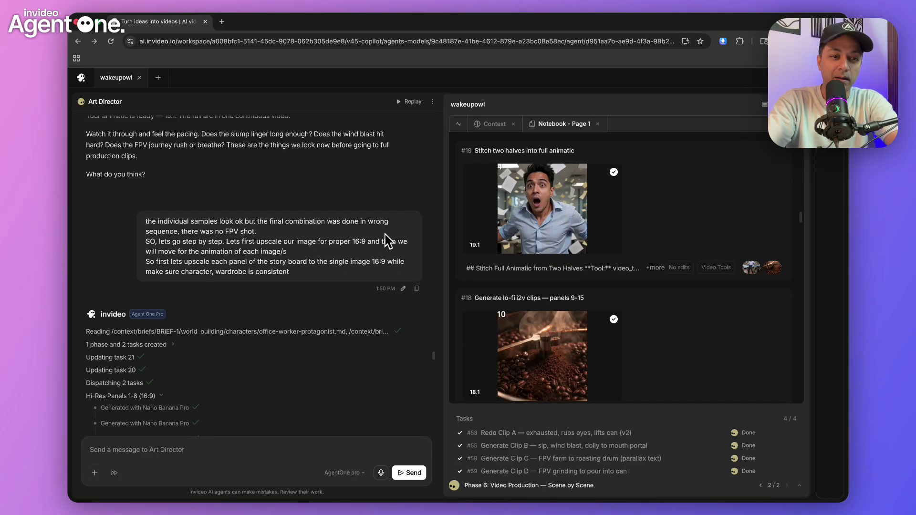
scroll(230, 264, down, 3)
scroll(229, 264, down, 10)
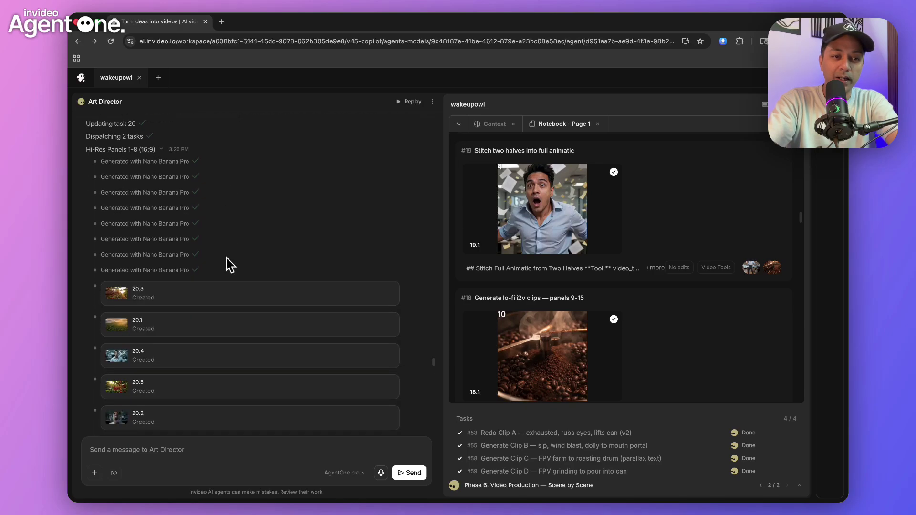
scroll(229, 264, down, 8)
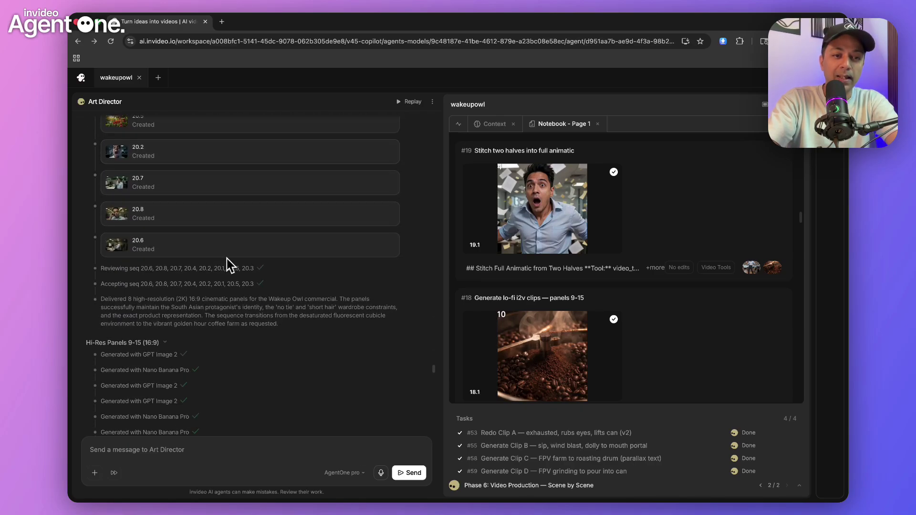
scroll(231, 266, down, 7)
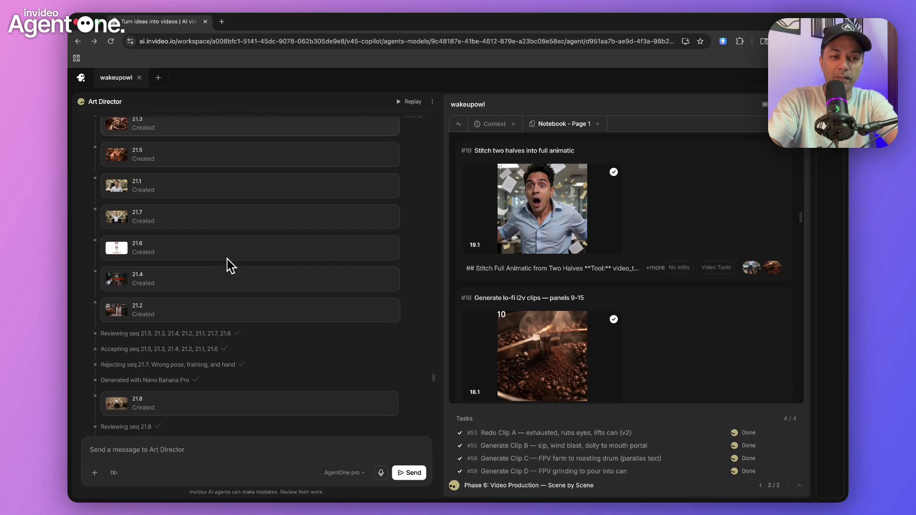
Examine the 16:9 hi-res images of batch 1, panels 1-8, in the notebook.
scroll(613, 291, up, 4)
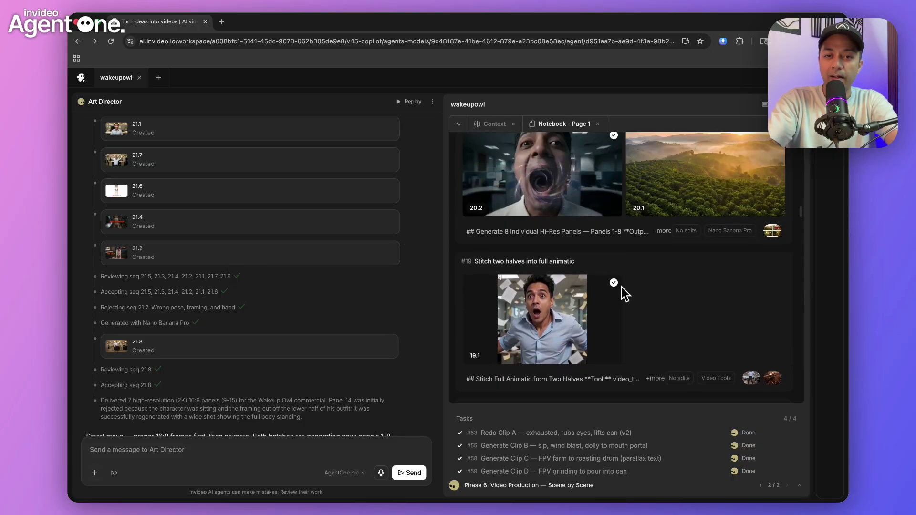
scroll(682, 258, up, 2)
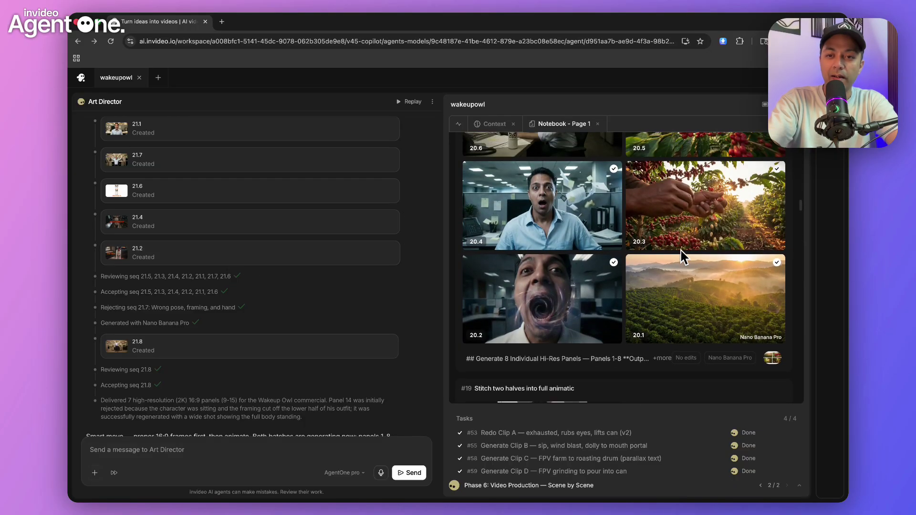
scroll(668, 241, up, 1)
scroll(671, 242, up, 2)
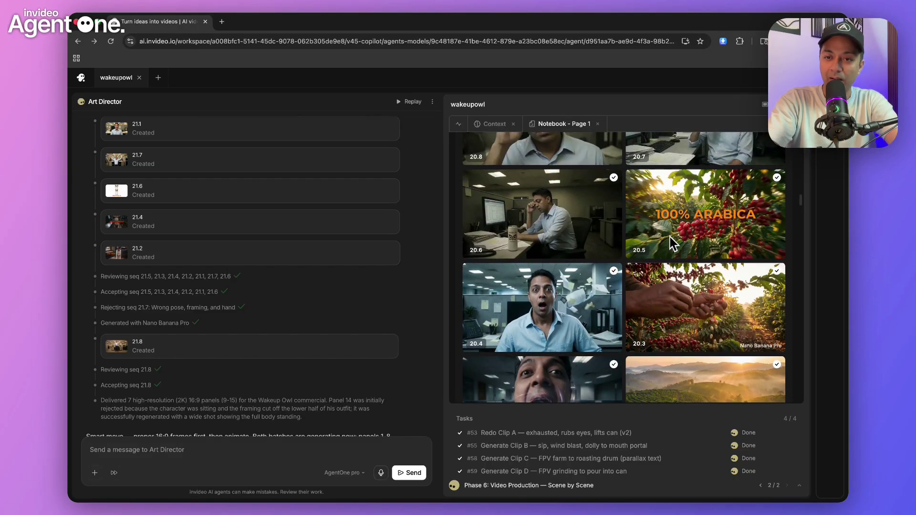
scroll(615, 239, up, 3)
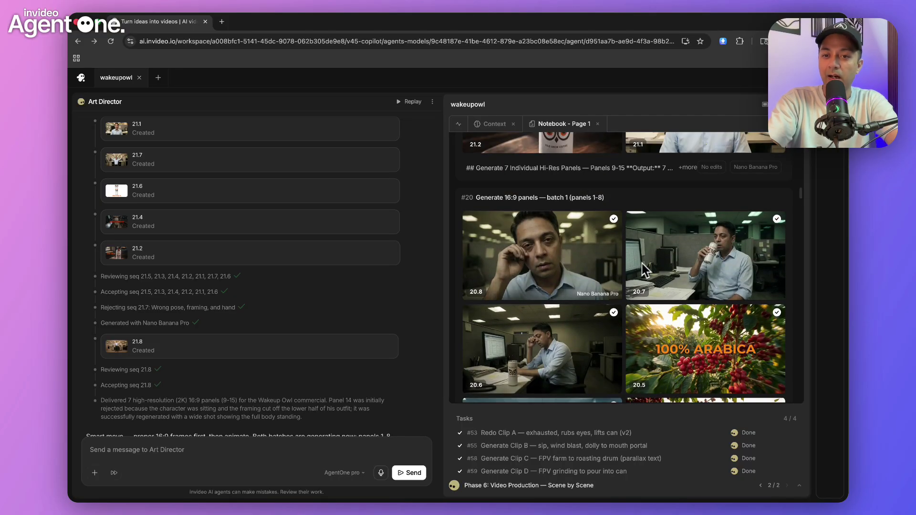
Examine the 16:9 hi-res images of batch 2, panels 9-15, including the rejected standing-pose panel 21.7.
scroll(665, 226, up, 3)
scroll(681, 197, up, 3)
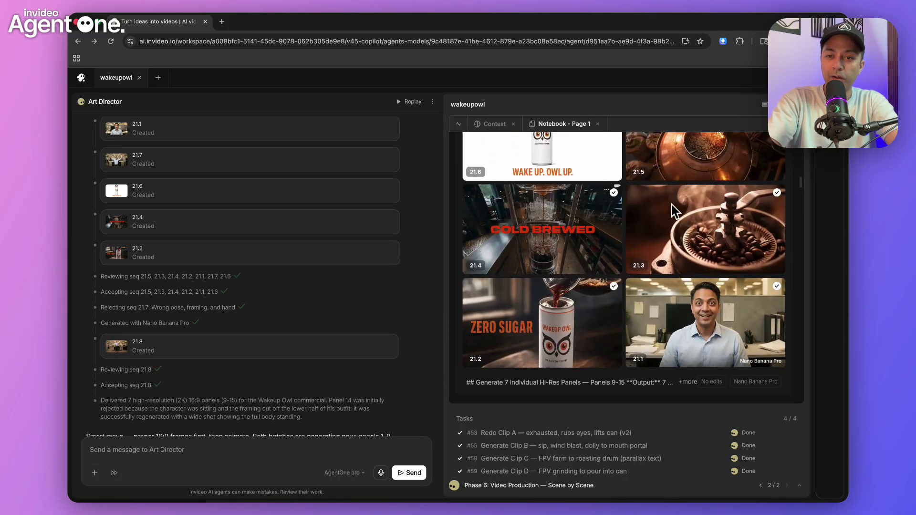
scroll(667, 224, up, 2)
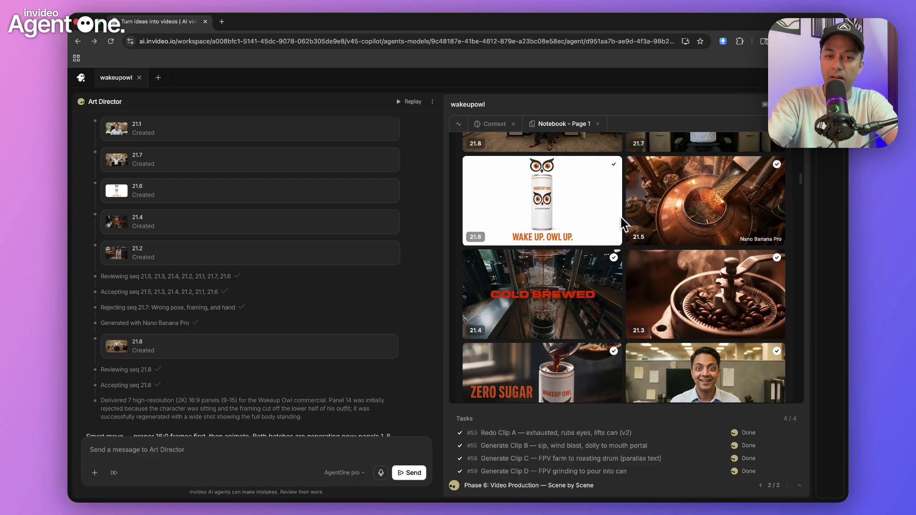
scroll(572, 216, up, 3)
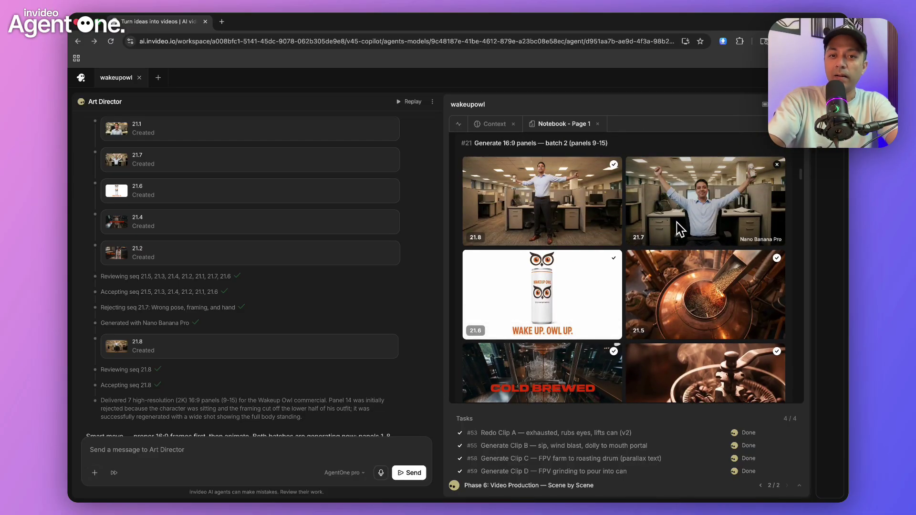
scroll(668, 224, up, 2)
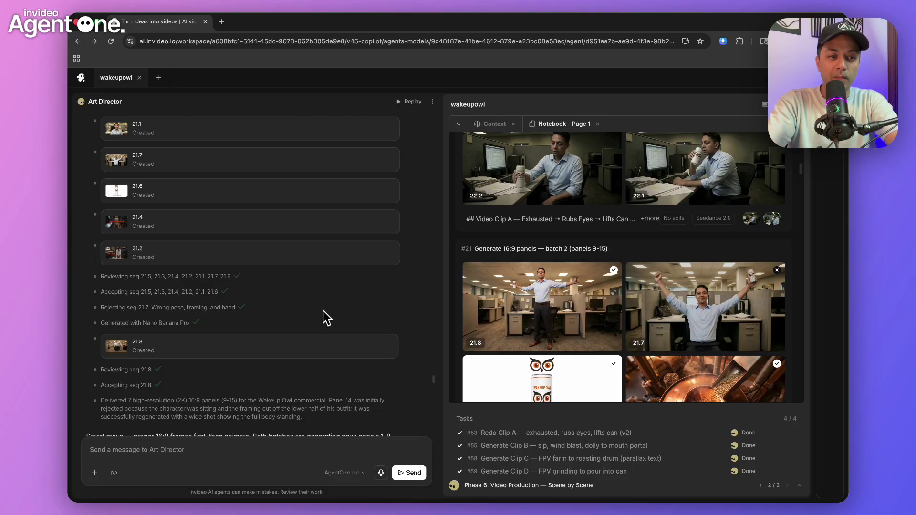
Read the exchange on using multiple reference images for the exhausted-man scene, through to the start-frame instruction for Clip A.
scroll(323, 317, down, 6)
scroll(323, 317, down, 3)
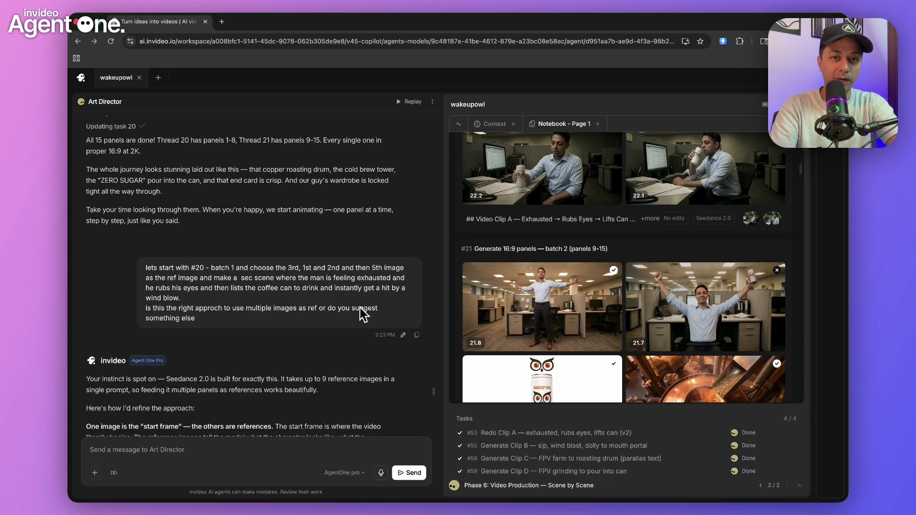
scroll(254, 285, down, 3)
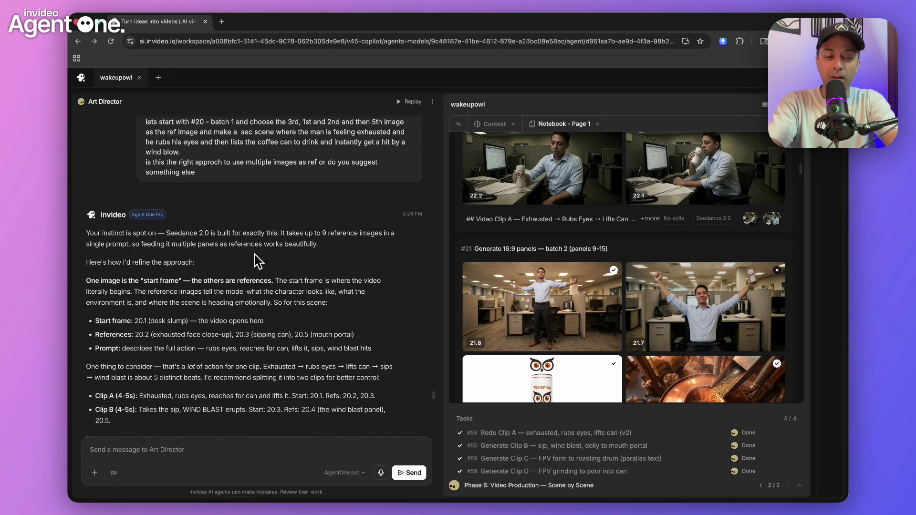
scroll(257, 262, down, 3)
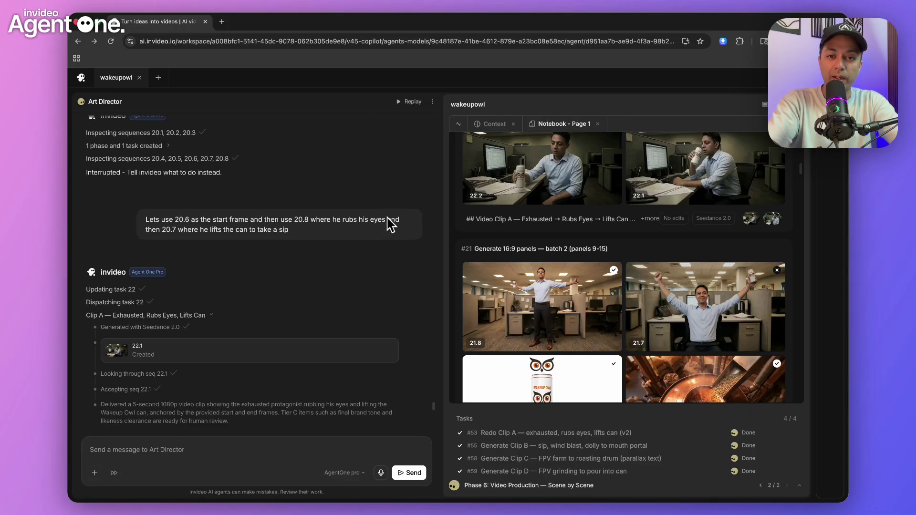
Preview the generated videos for Clip A, Clip B and Clip C in the notebook.
scroll(579, 220, up, 2)
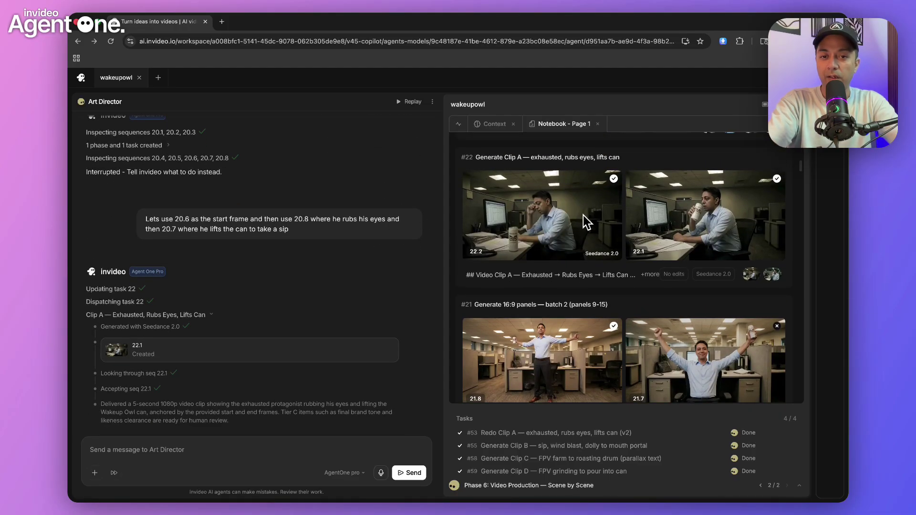
scroll(682, 217, up, 4)
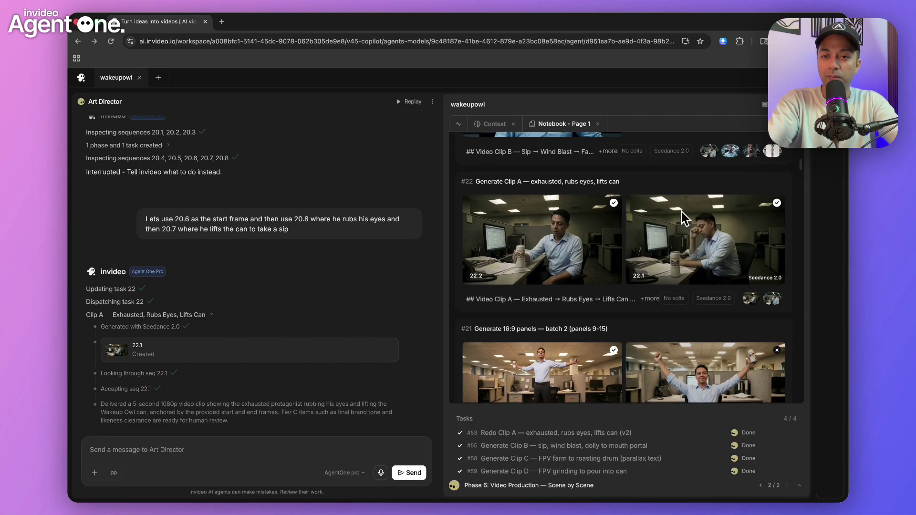
scroll(685, 218, up, 1)
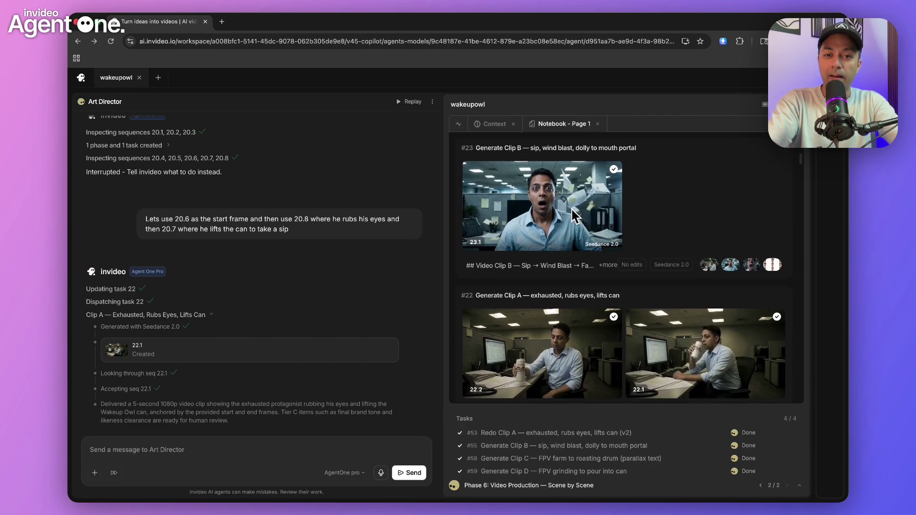
scroll(570, 215, up, 8)
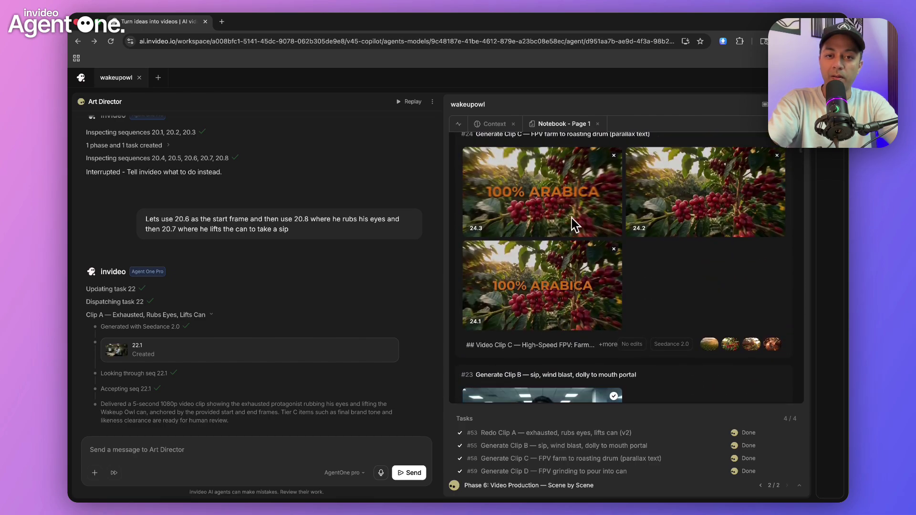
scroll(623, 308, up, 1)
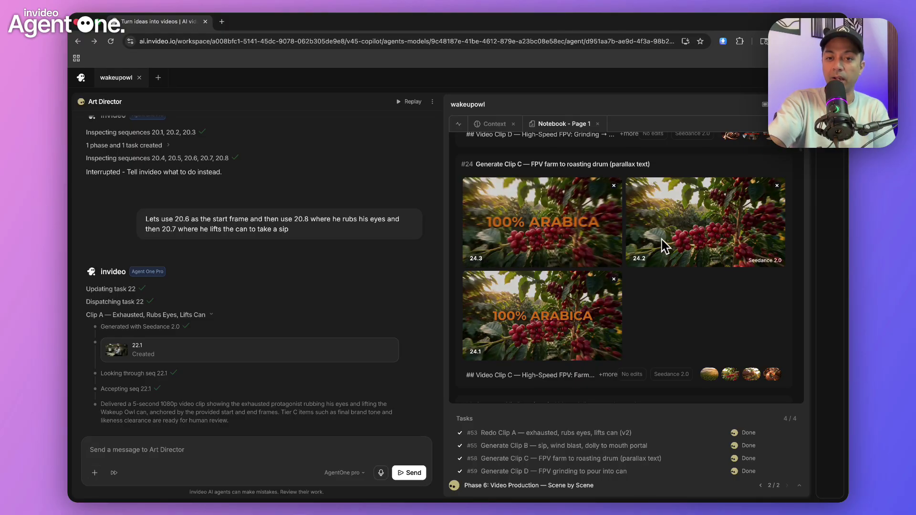
View Clip D, the FPV grinding-to-pour video 25.1, at full size with its prompt, and close it.
scroll(670, 245, up, 3)
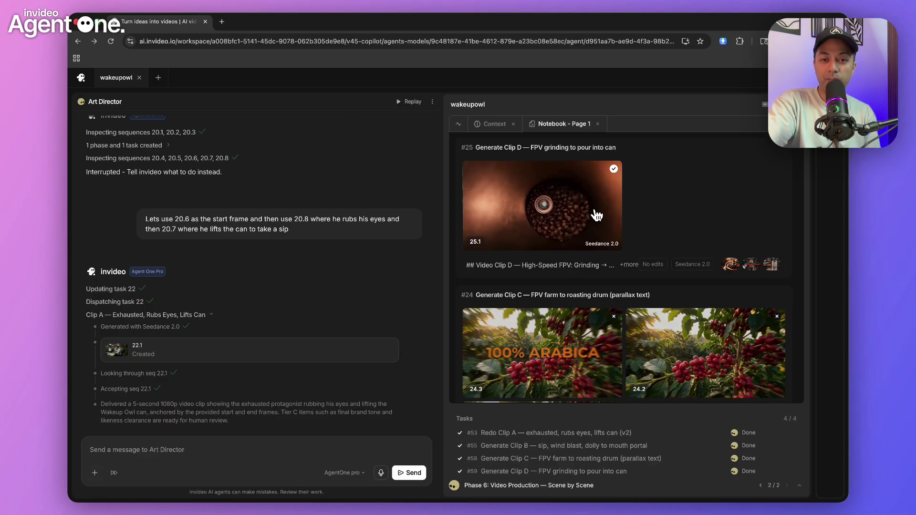
click(553, 206)
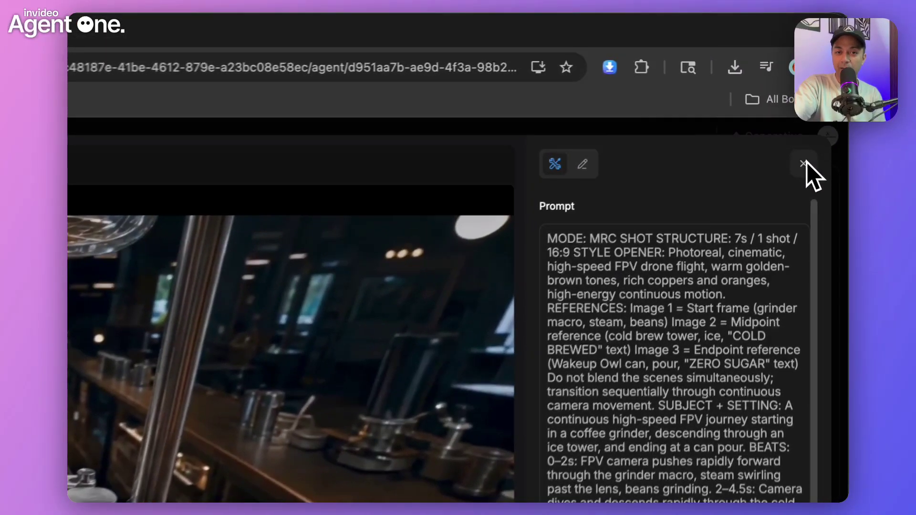
click(807, 115)
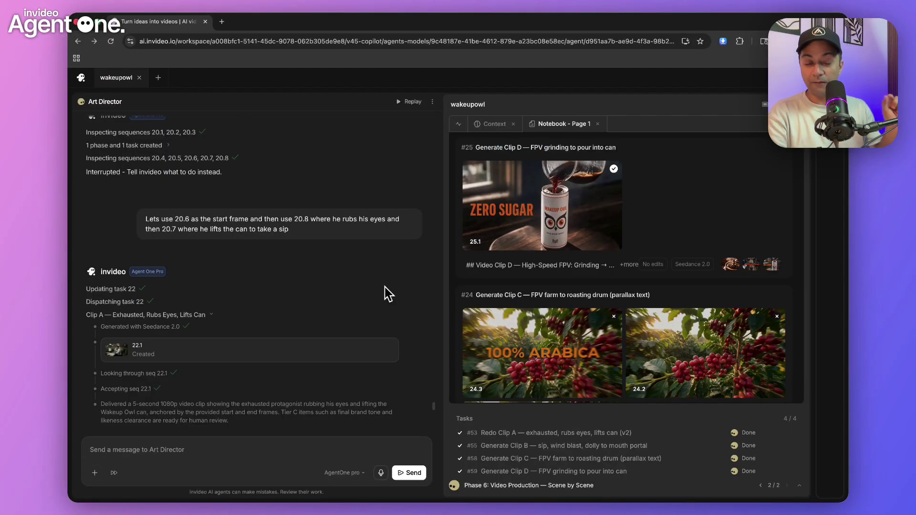